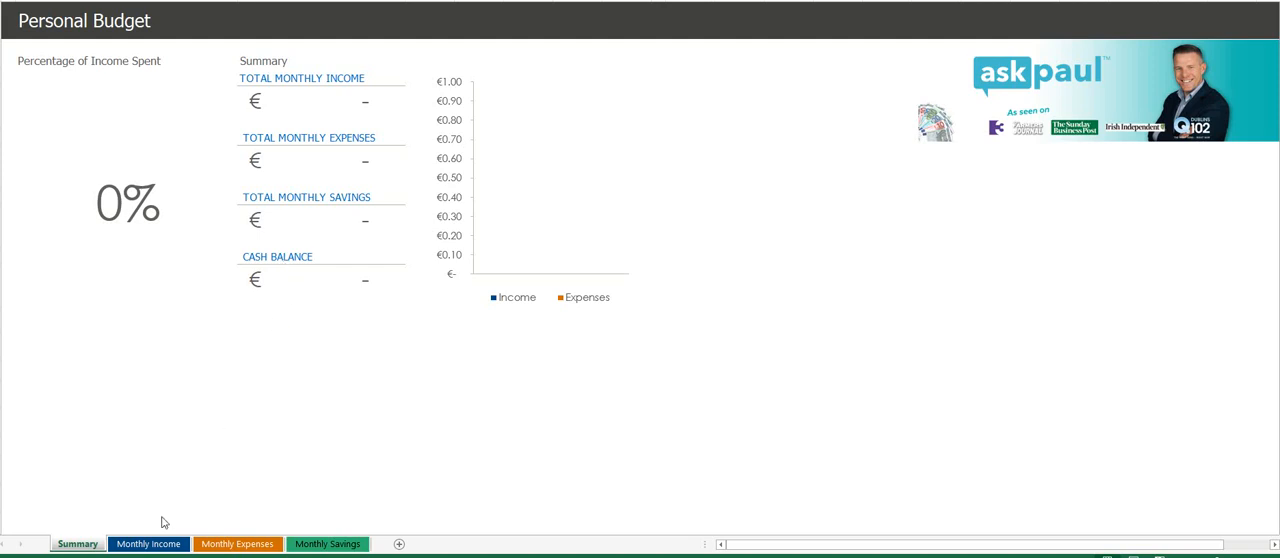
# - On the Monthly Income sheet, enter 2,500 for each of the two named earners and 140 for Other (Childrens Allowance)
pyautogui.click(138, 548)
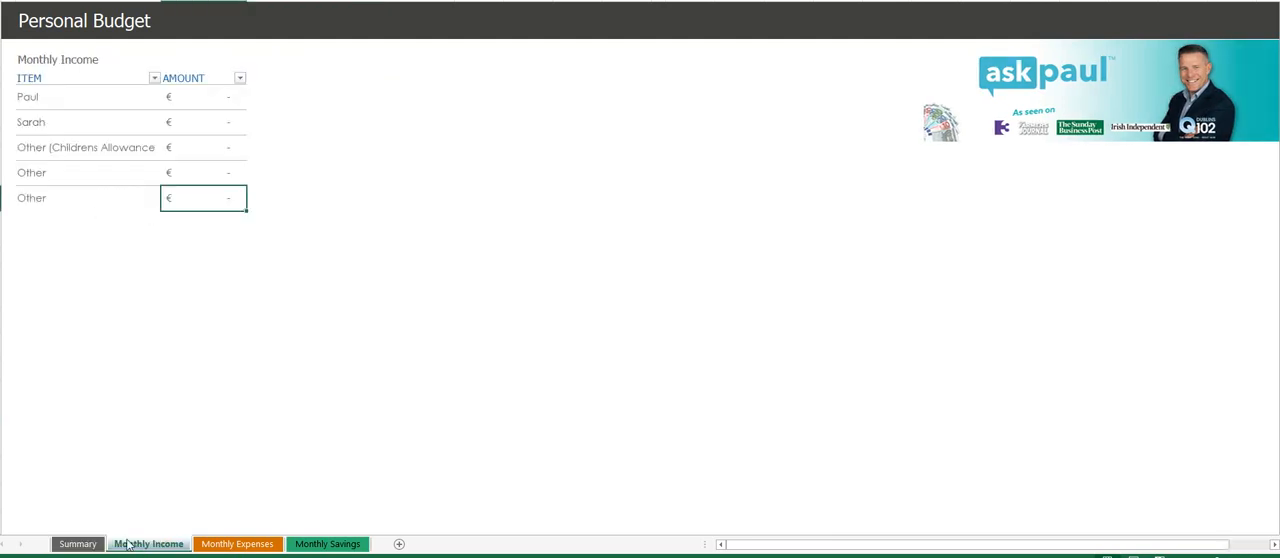
pyautogui.click(74, 102)
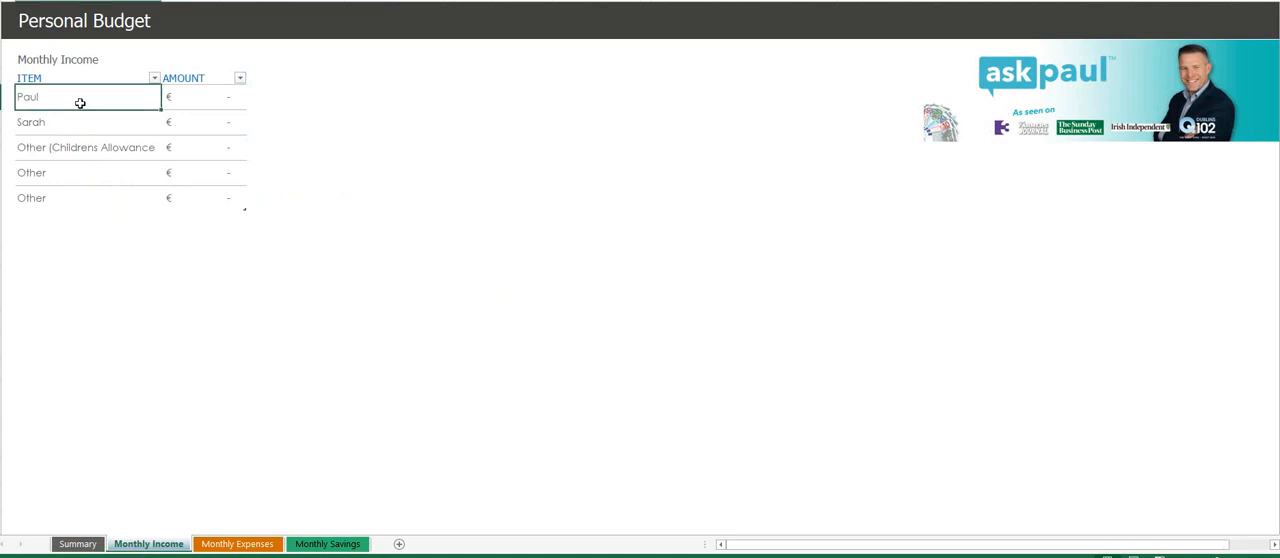
pyautogui.click(80, 127)
pyautogui.click(201, 104)
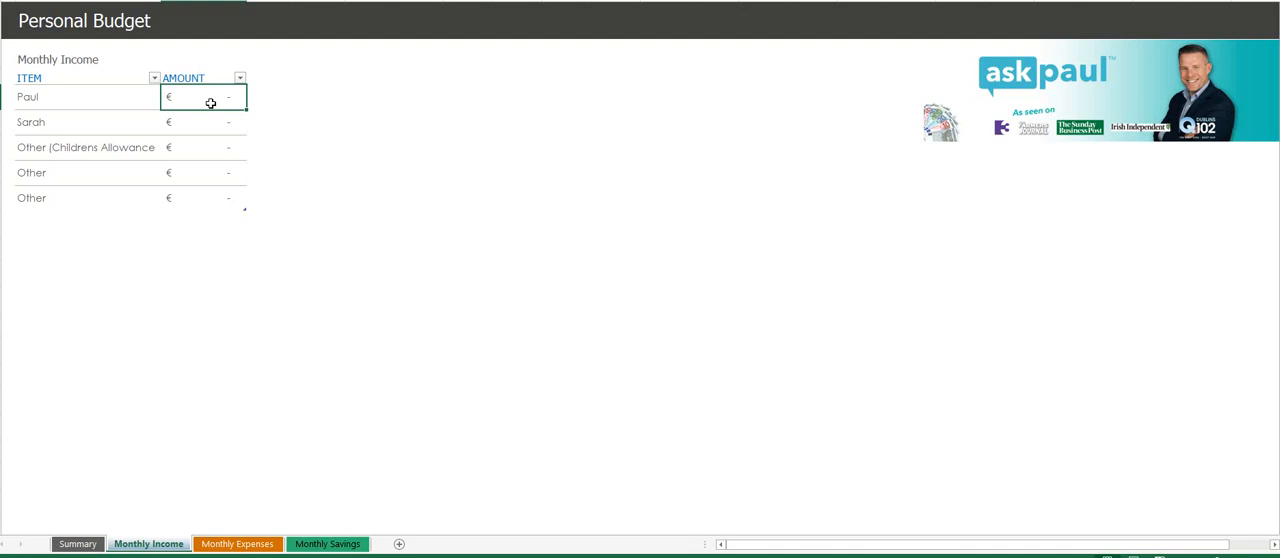
pyautogui.write('2500')
pyautogui.press('Return')
pyautogui.write('2,500')
pyautogui.press('Return')
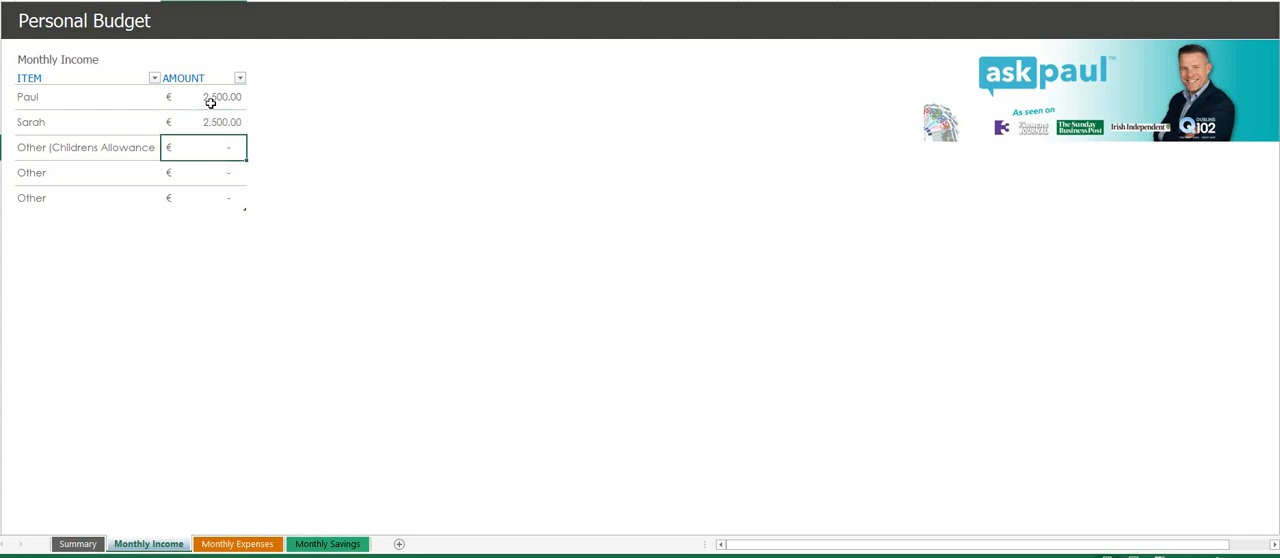
pyautogui.write('140')
pyautogui.press('Return')
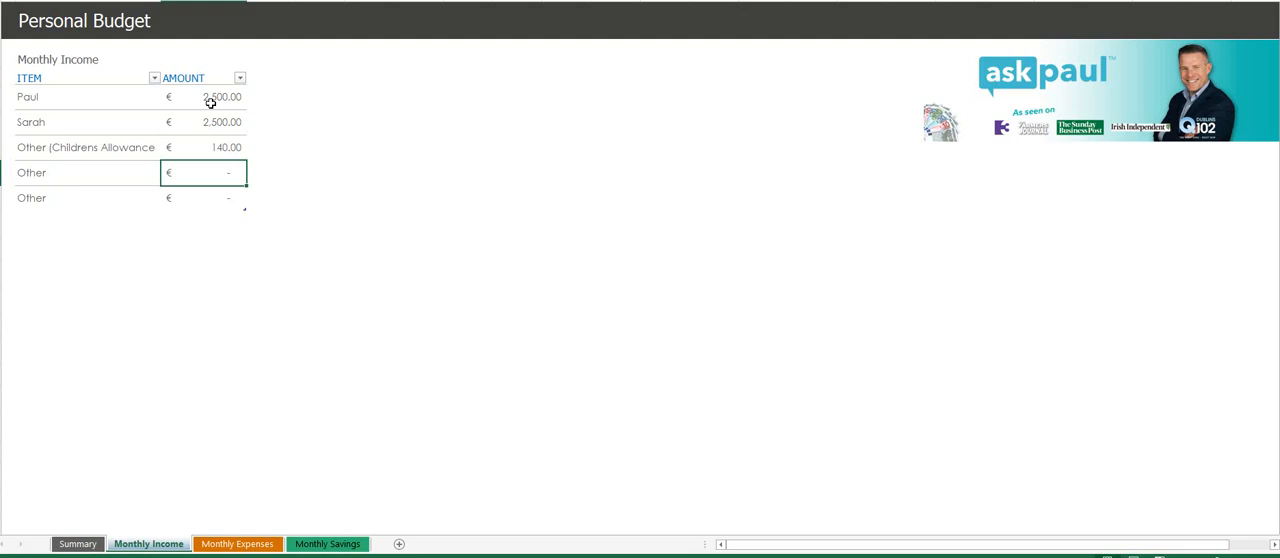
# - On the Monthly Expenses sheet, enter amounts of 1,200 for Rent/mortgage, 50 for Electric and 50 for Gas
pyautogui.click(237, 544)
pyautogui.scroll(5, 356, 147)
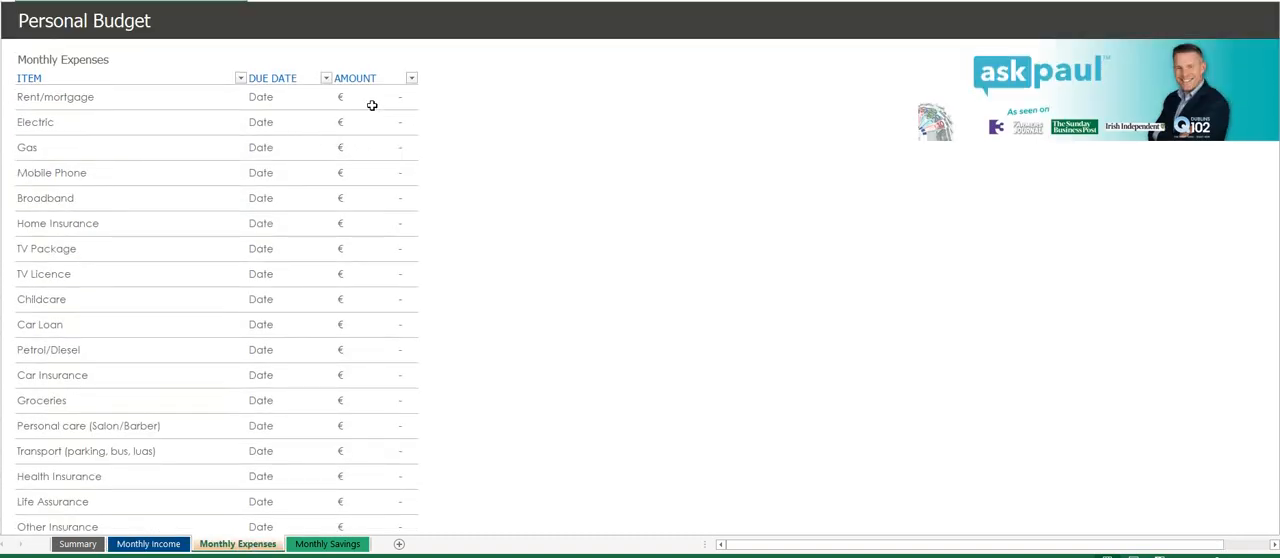
pyautogui.click(372, 104)
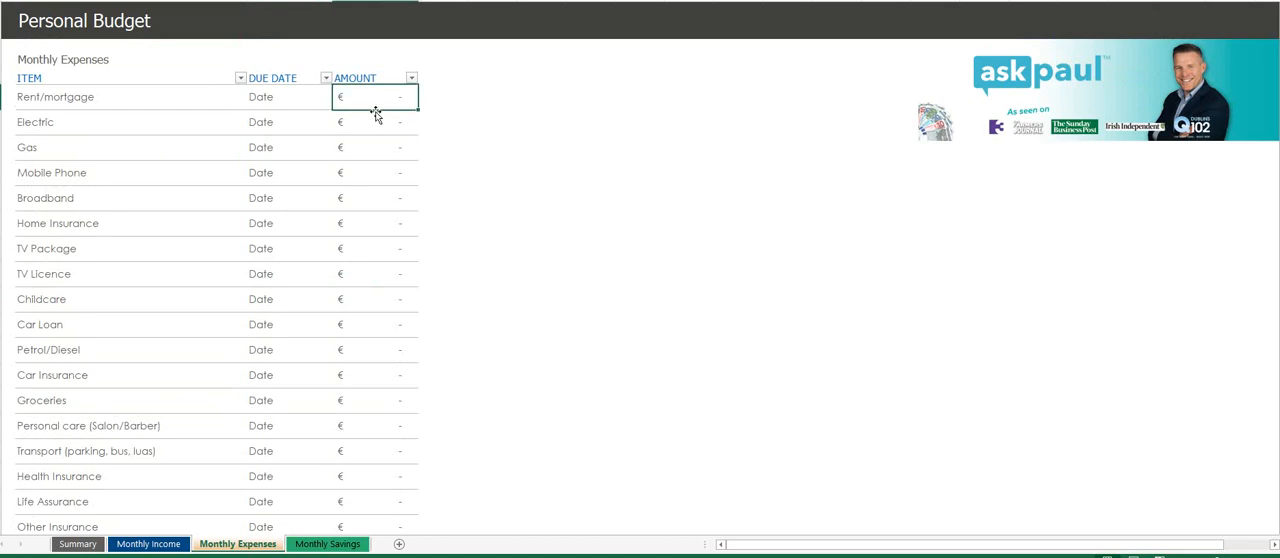
pyautogui.write('1,200')
pyautogui.press('Return')
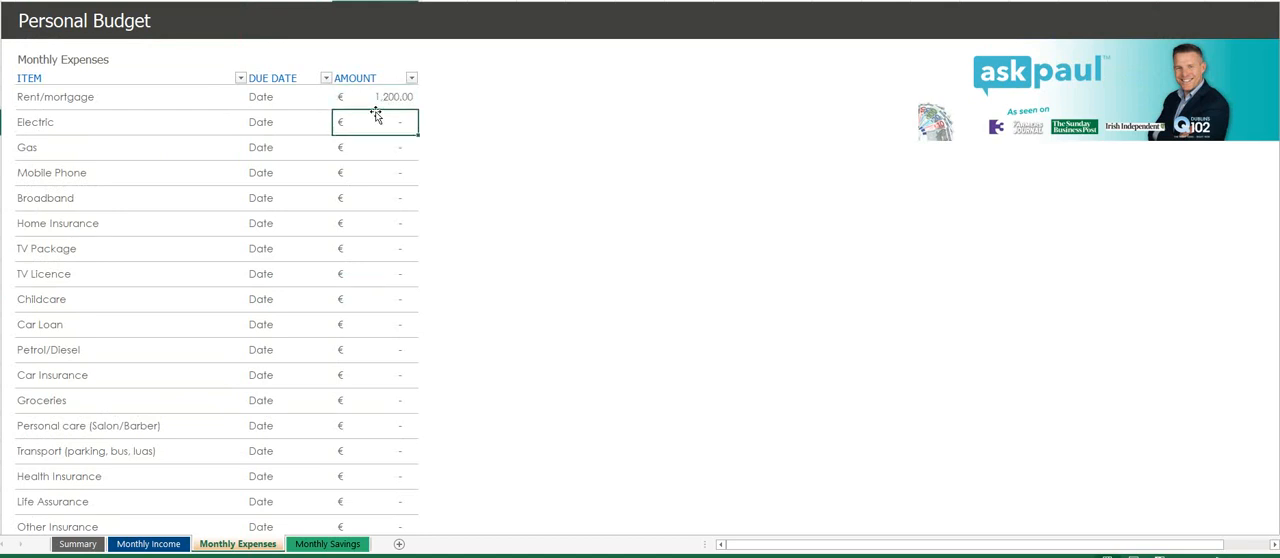
pyautogui.write('50')
pyautogui.press('Return')
pyautogui.write('50')
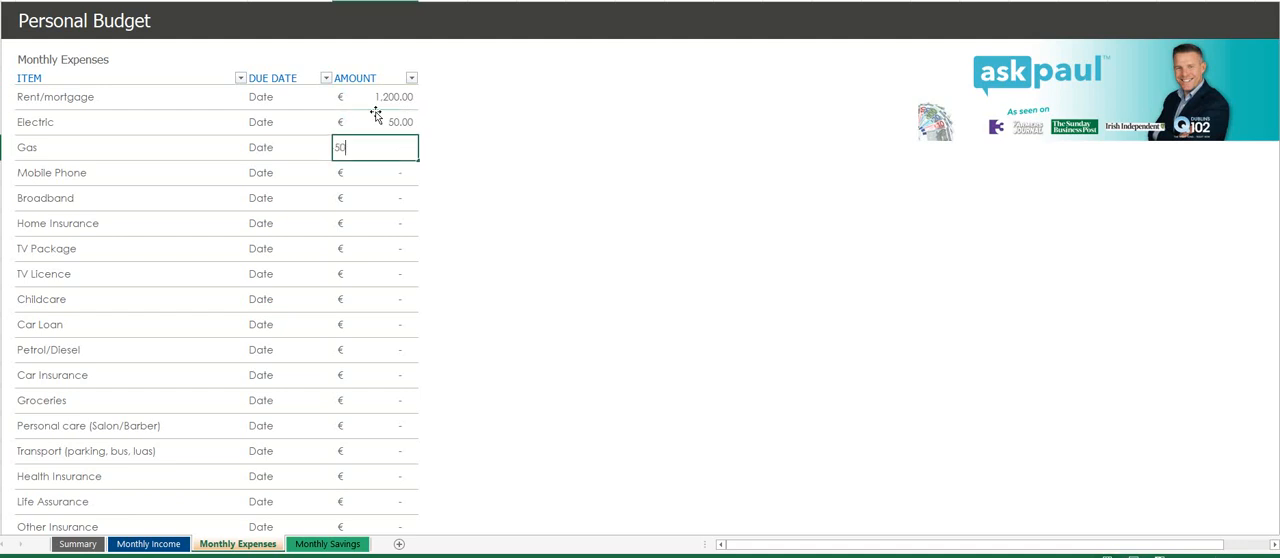
pyautogui.press('Return')
# - Enter monthly amounts of 50 for Mobile Phone, 50 for Broadband and 30 for Home Insurance
pyautogui.write('50')
pyautogui.press('Return')
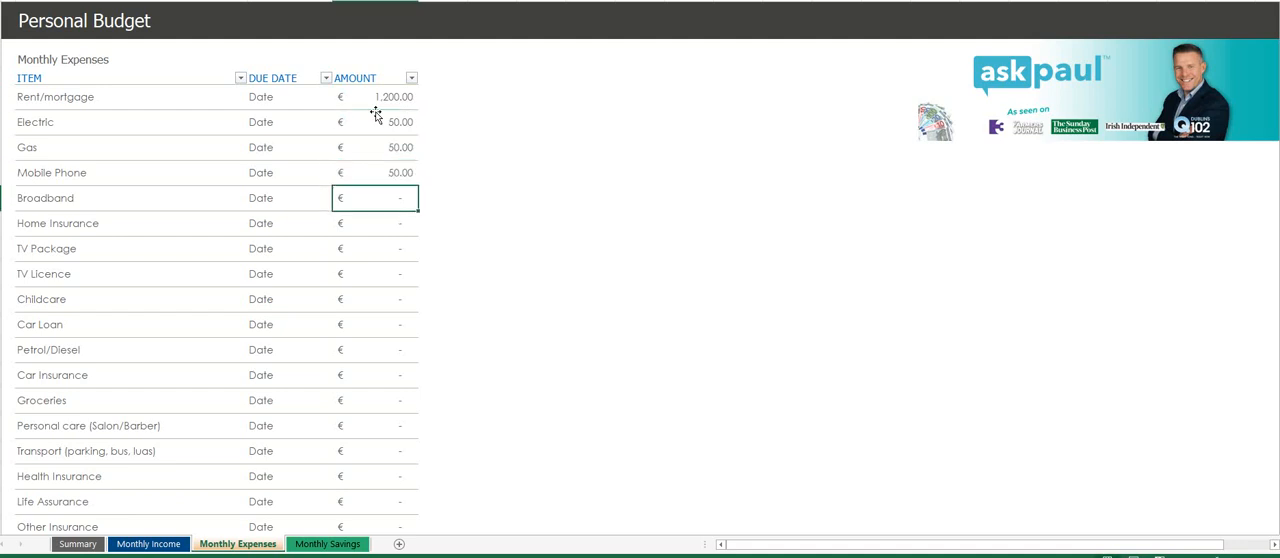
pyautogui.write('50')
pyautogui.press('Return')
pyautogui.write('30')
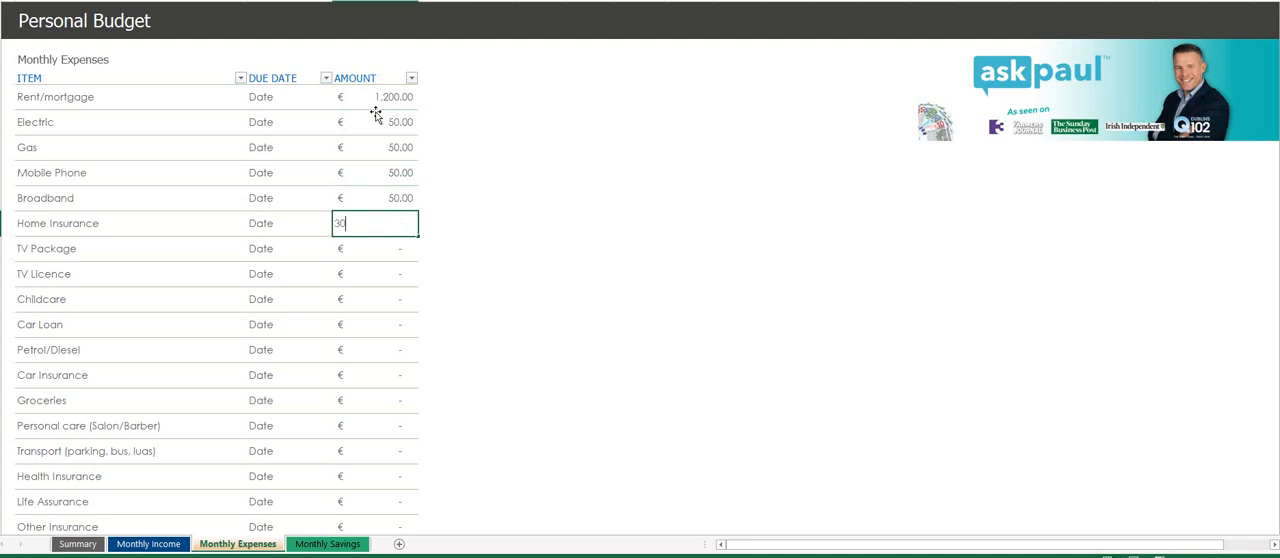
pyautogui.press('Return')
# - Fill in the expense amounts: 50 for TV Package, 13 for TV Licence and 800 for Childcare
pyautogui.write('50')
pyautogui.press('Return')
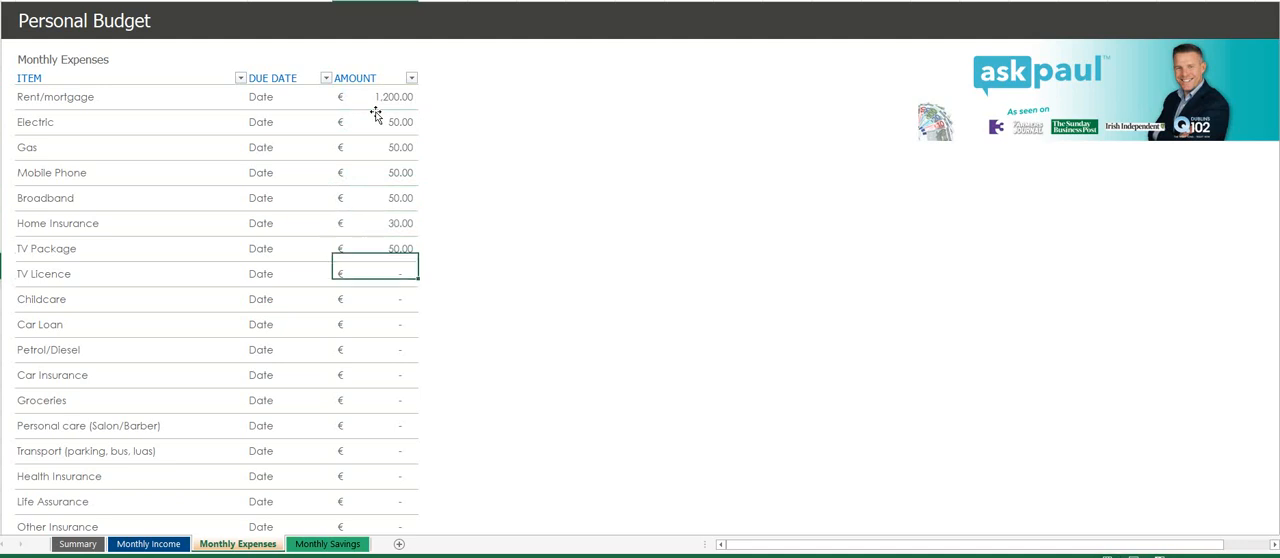
pyautogui.write('13')
pyautogui.press('Return')
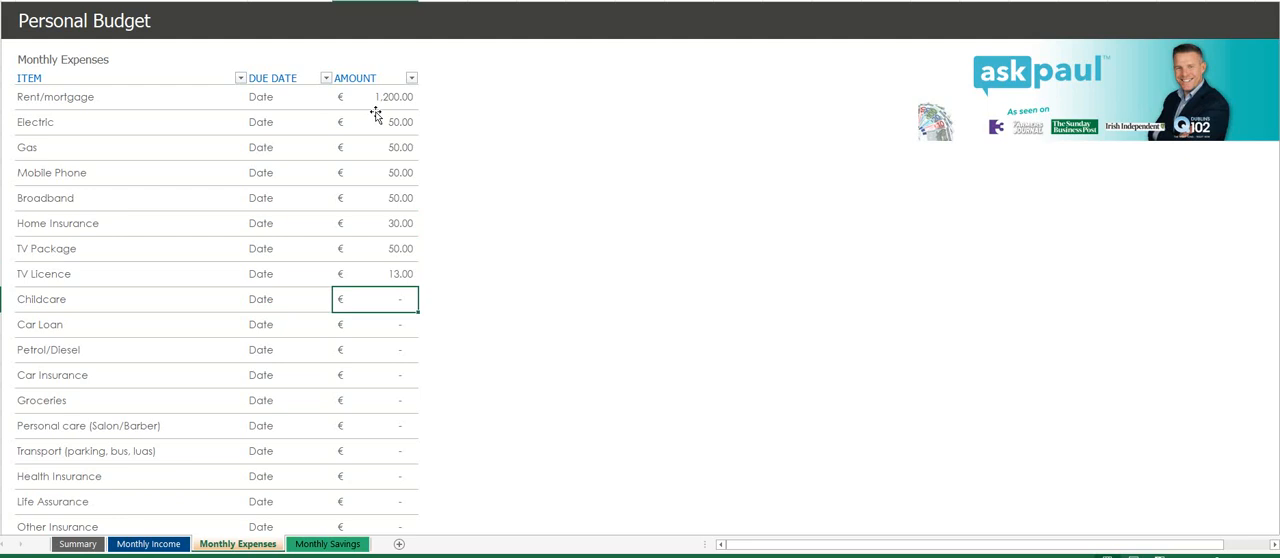
pyautogui.write('800')
pyautogui.press('Return')
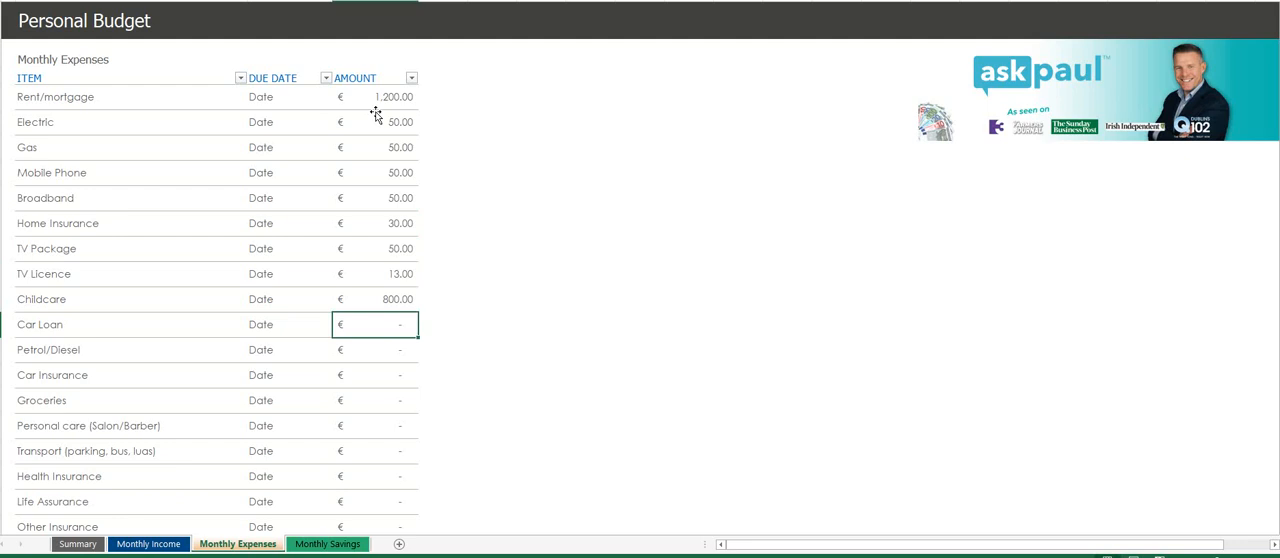
# - Enter the car-related expenses: 200 for Car Loan, 80 for Petrol/Diesel and 40 for Car Insurance
pyautogui.write('200')
pyautogui.press('Return')
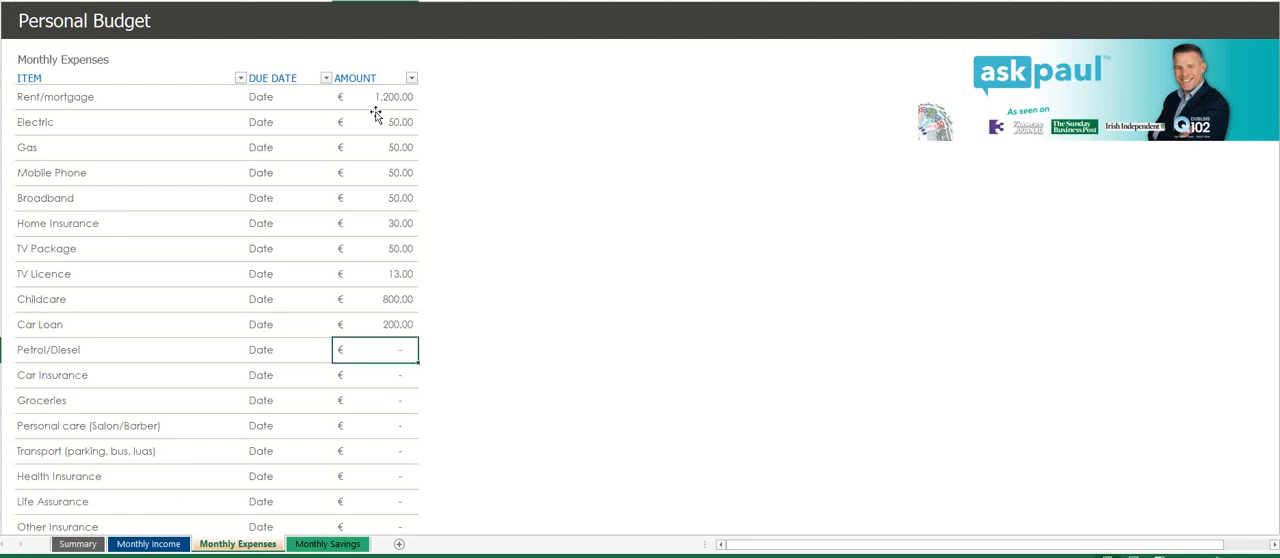
pyautogui.write('80')
pyautogui.press('Return')
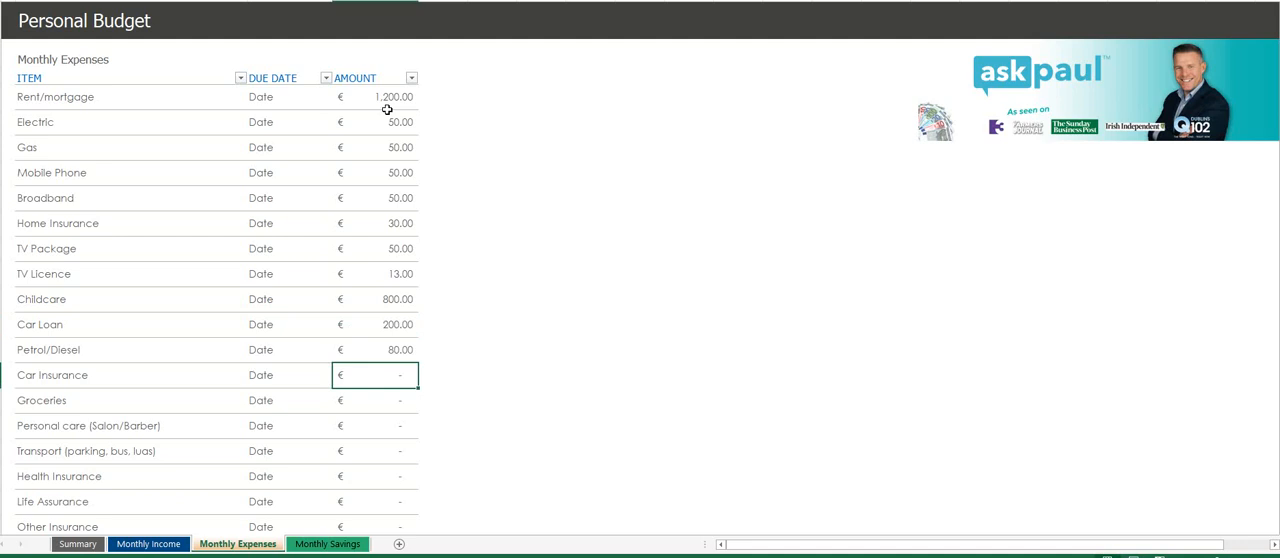
pyautogui.write('40')
pyautogui.press('Return')
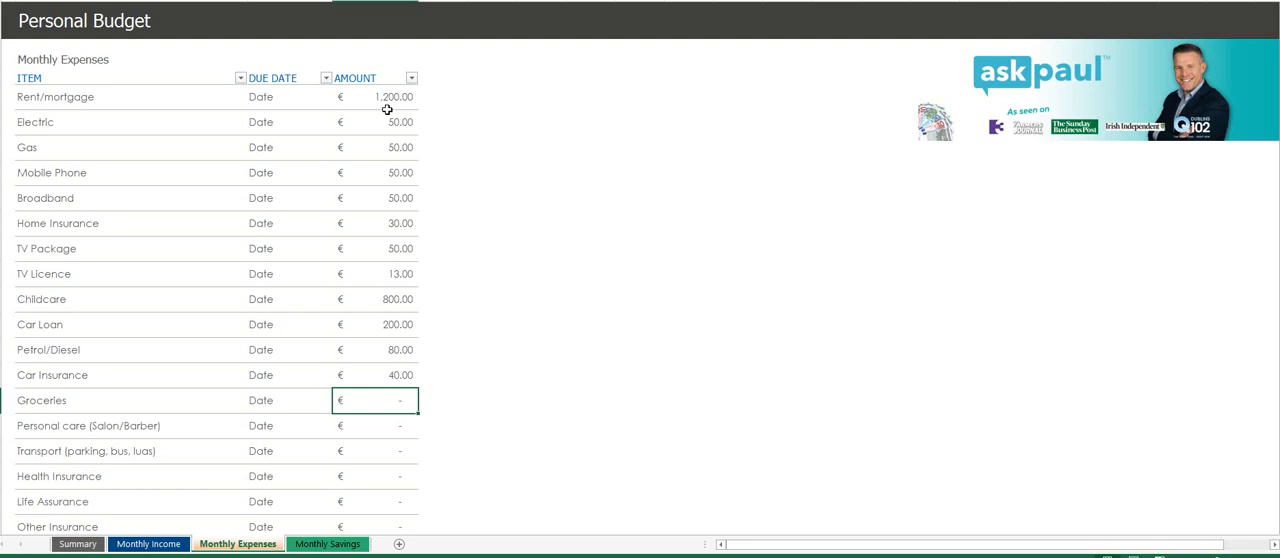
# - Enter 400 for Groceries, 40 for Personal care (Salon/Barber) and 20 for Transport (parking, bus, luas)
pyautogui.write('400')
pyautogui.press('Return')
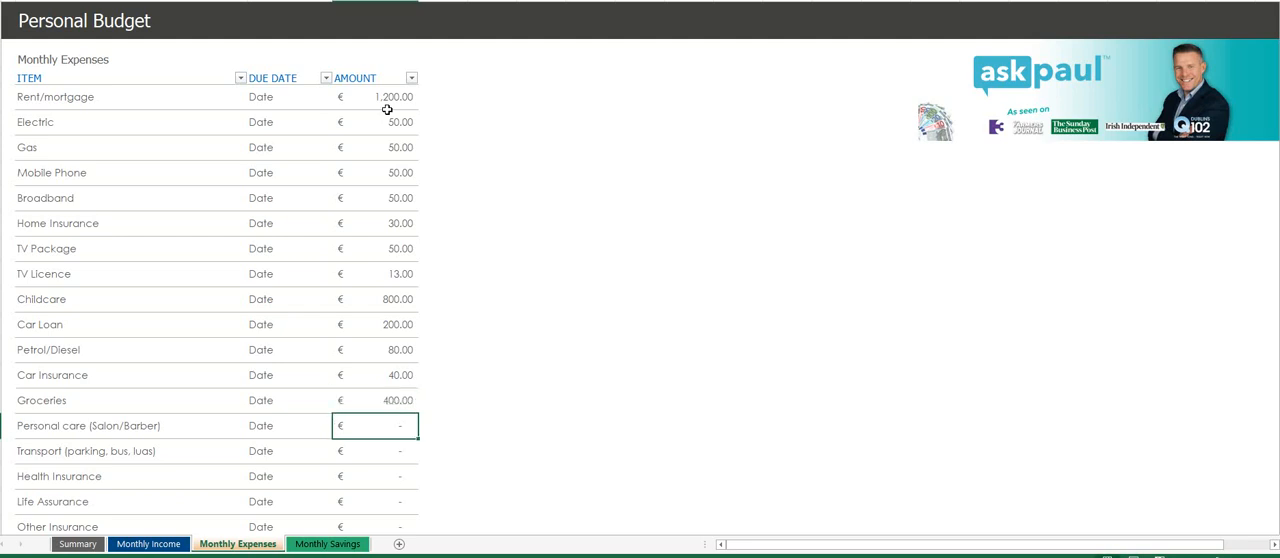
pyautogui.write('40')
pyautogui.press('Return')
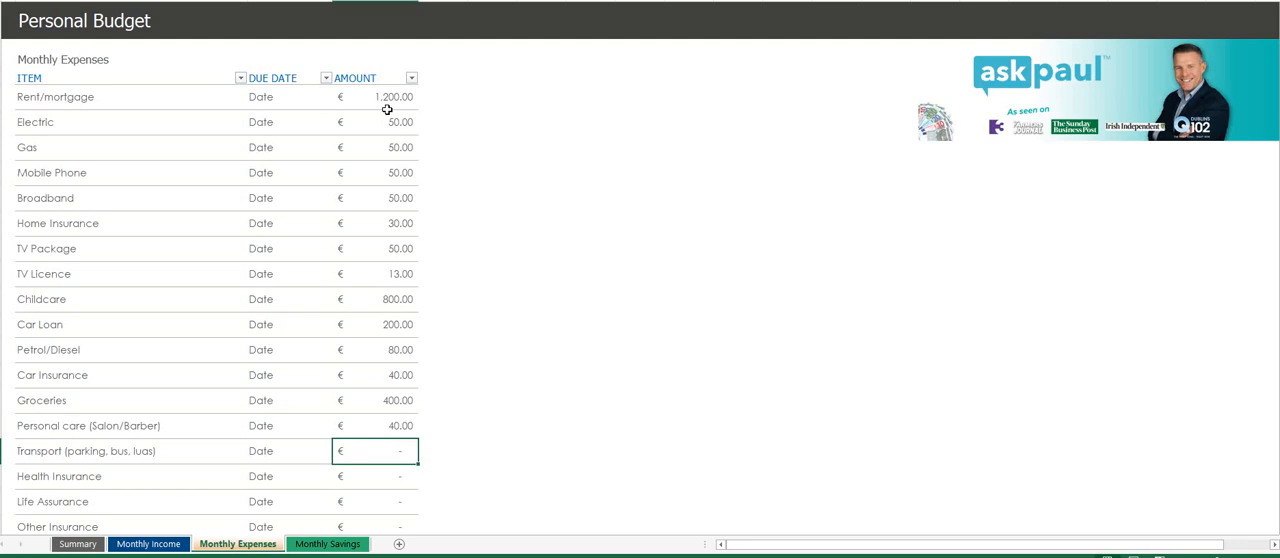
pyautogui.write('20')
pyautogui.press('Return')
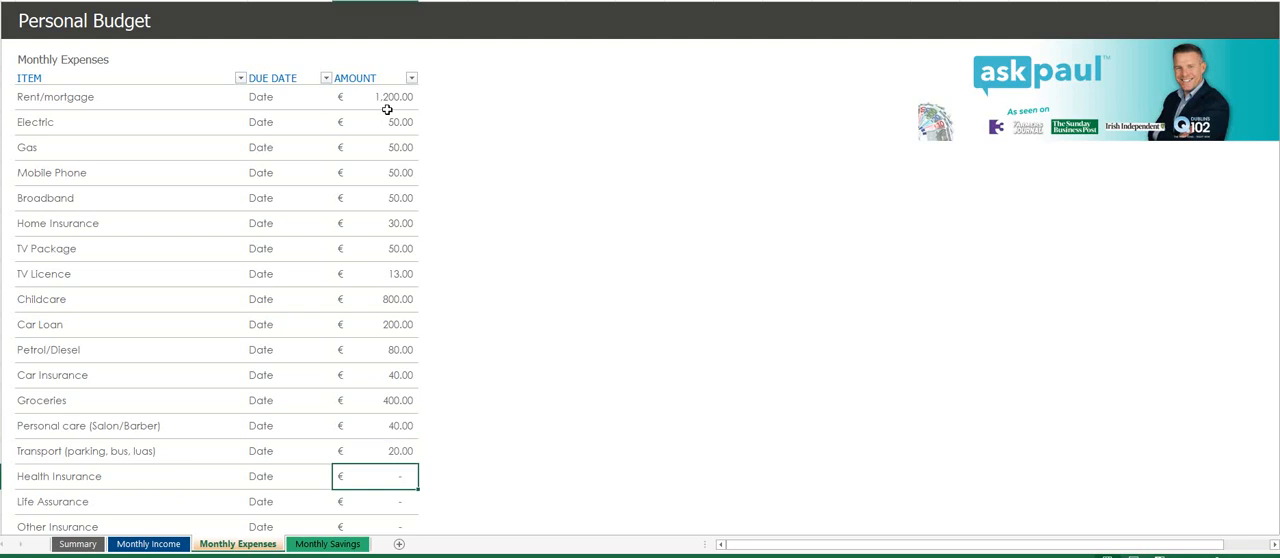
# - Enter amounts of 50 for Health Insurance and 50 for Life Assurance
pyautogui.write('50')
pyautogui.press('Return')
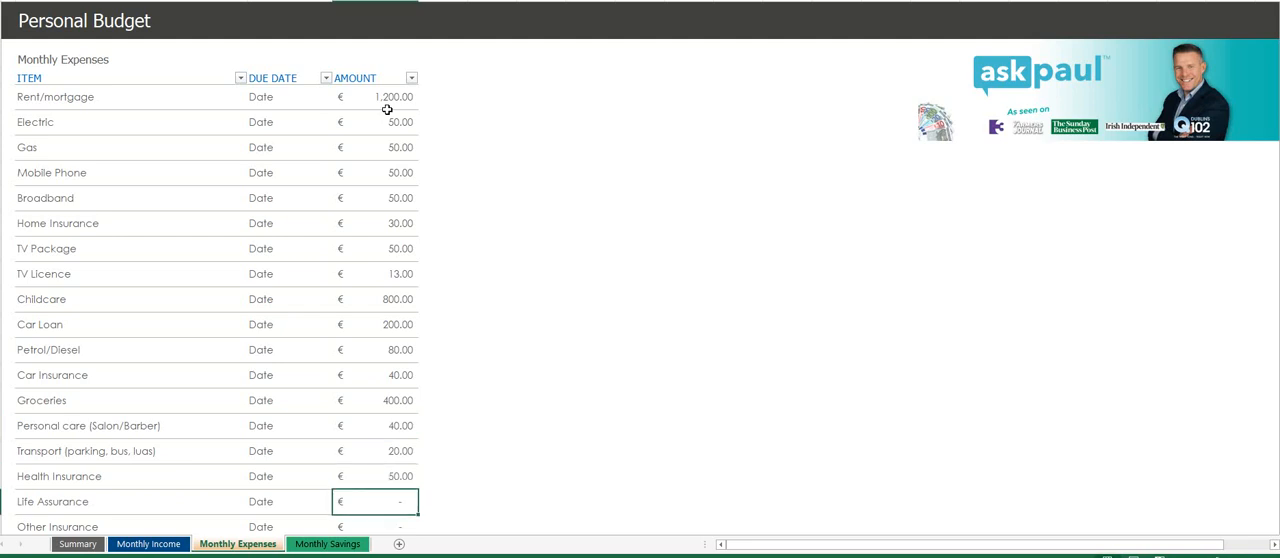
pyautogui.write('50')
pyautogui.press('Return')
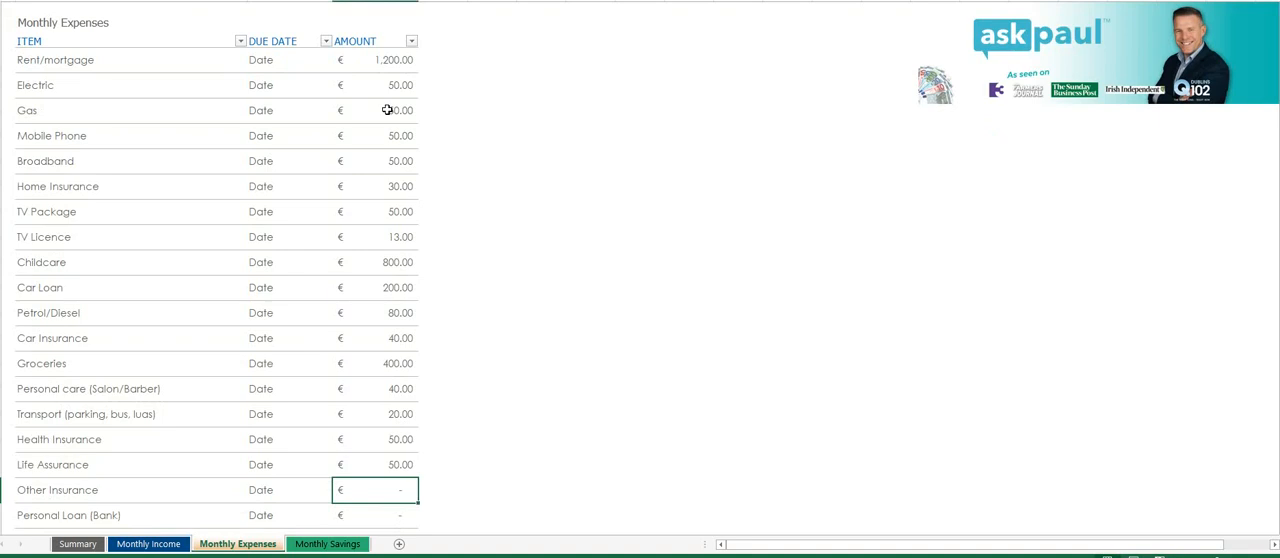
# - Skip Other Insurance and enter the debt repayments: 150 for Personal Loan (Bank), 100 for Credit Union Loan and 50 for the first credit card
pyautogui.press('Return')
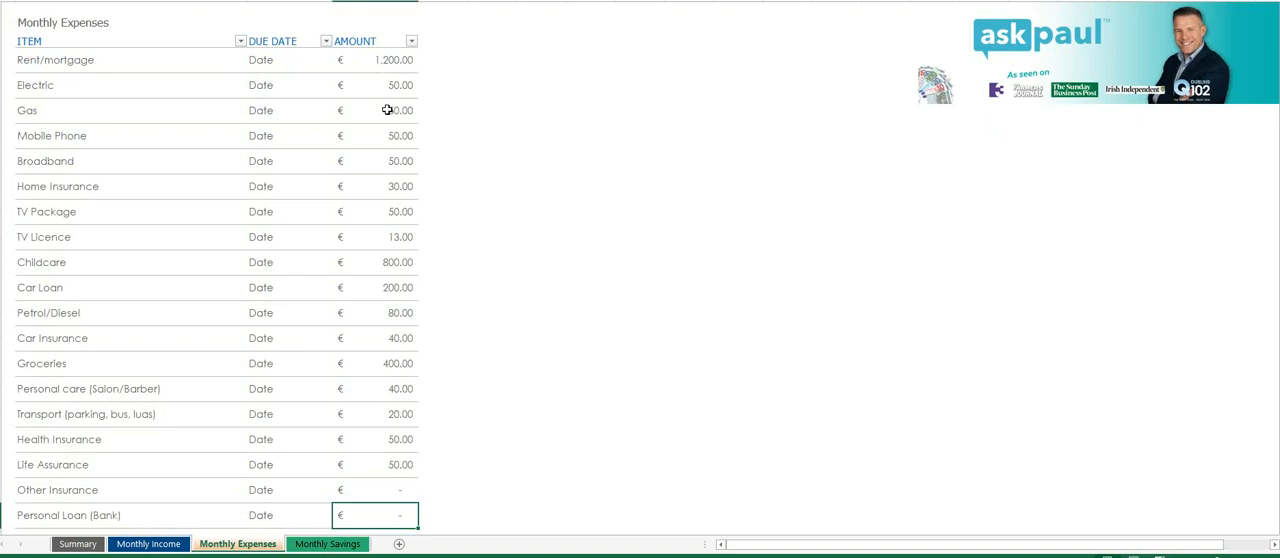
pyautogui.scroll(-3, 498, 193)
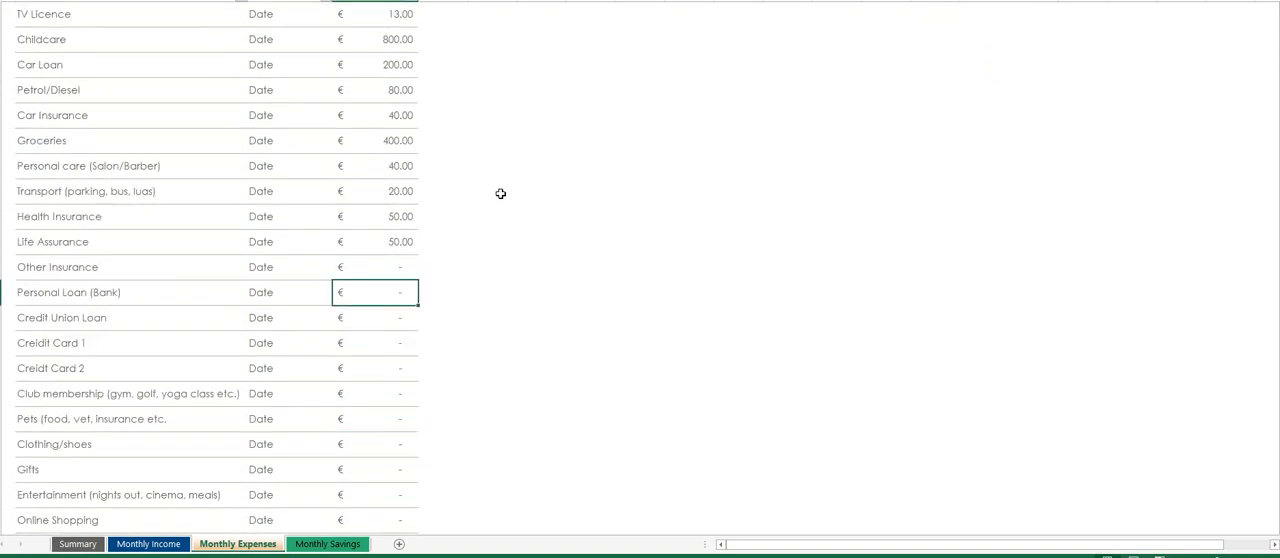
pyautogui.scroll(-1, 498, 193)
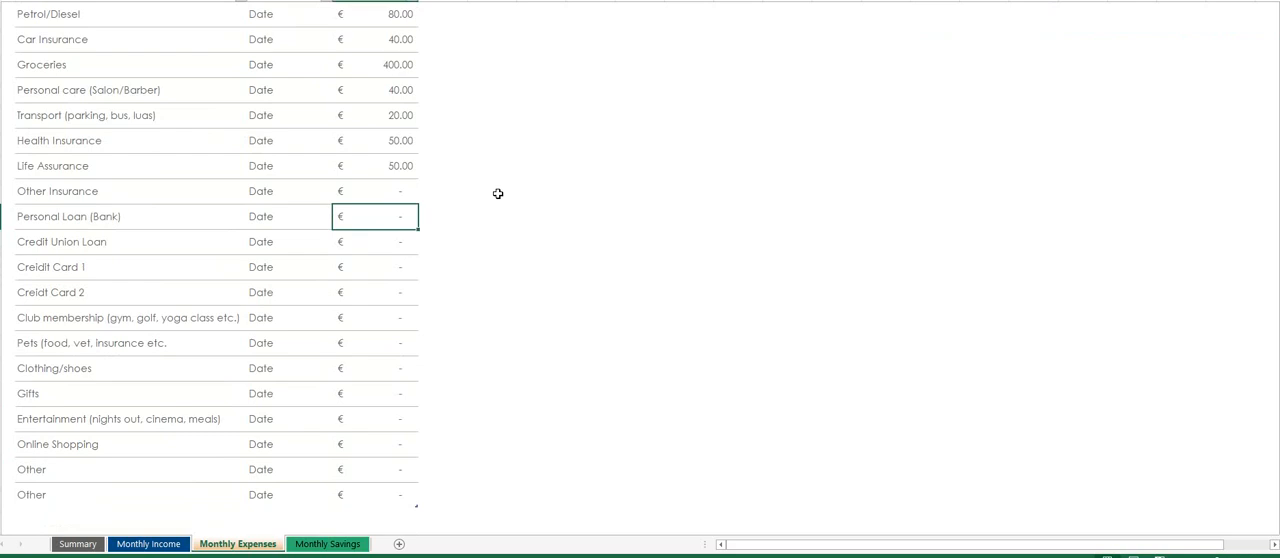
pyautogui.write('150')
pyautogui.press('Return')
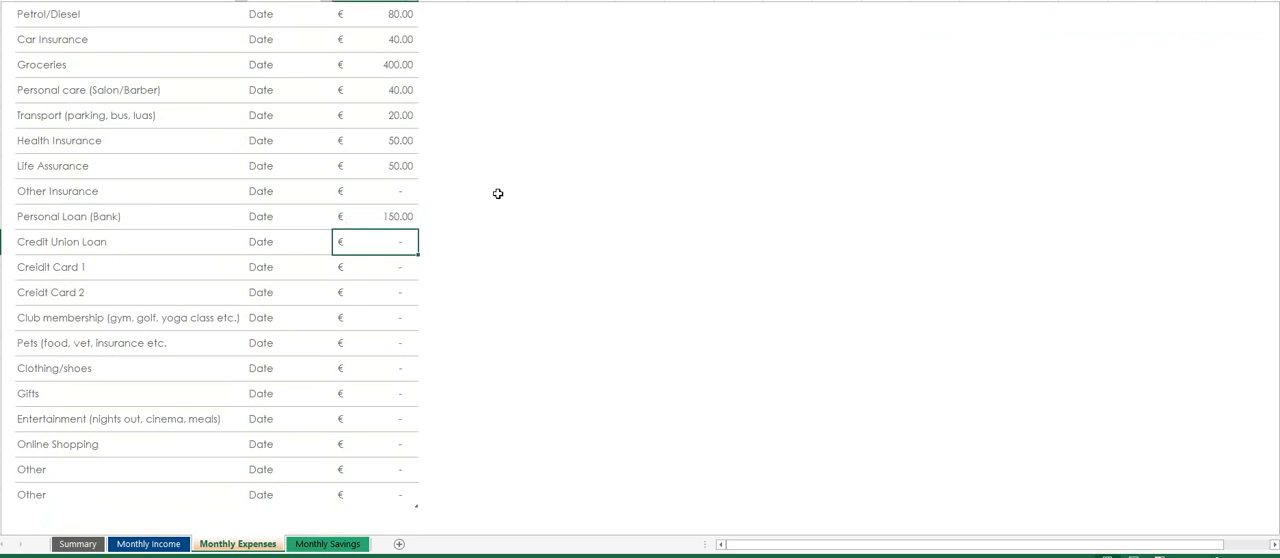
pyautogui.write('100')
pyautogui.press('Return')
pyautogui.write('50')
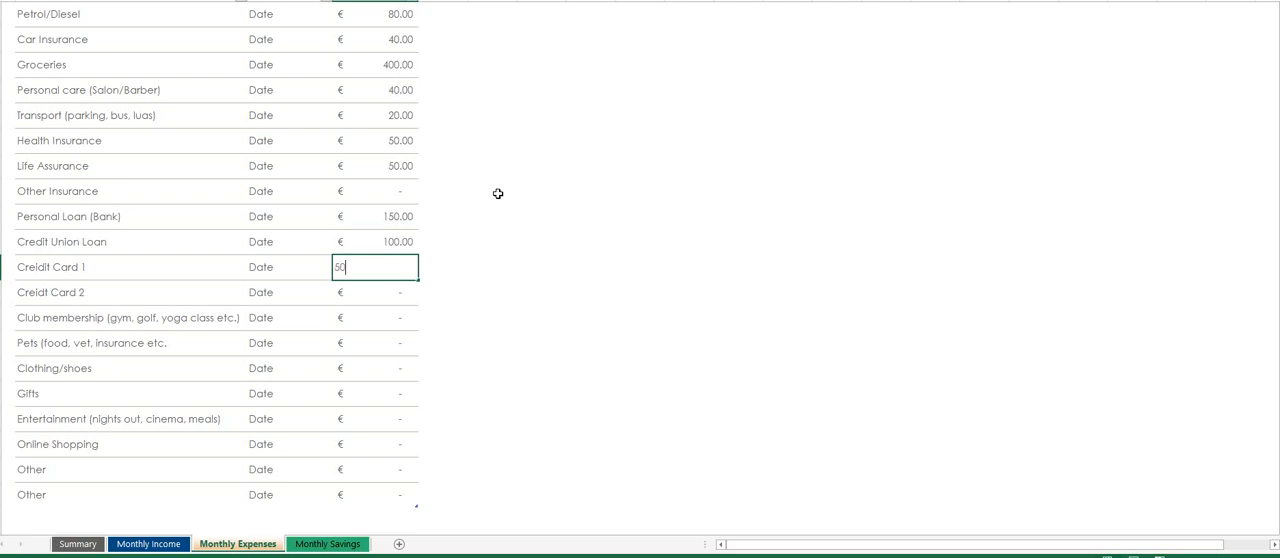
pyautogui.press('Return')
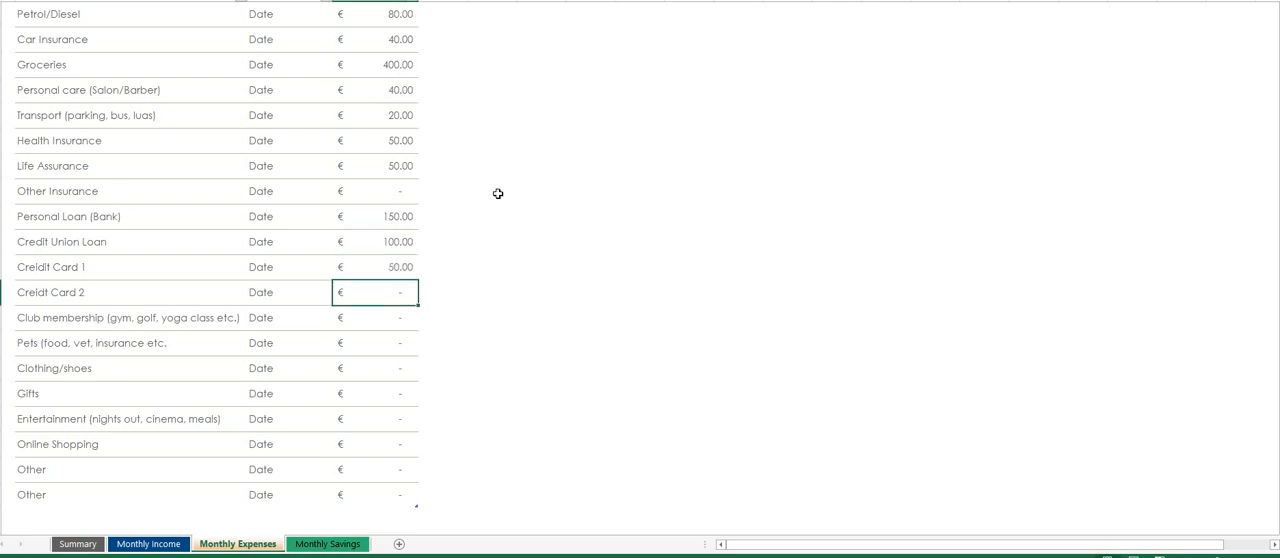
# - Leave the second credit card blank and enter 50 for Club membership, 40 for Pets and 200 for Clothing/shoes
pyautogui.press('Return')
pyautogui.write('50')
pyautogui.press('Return')
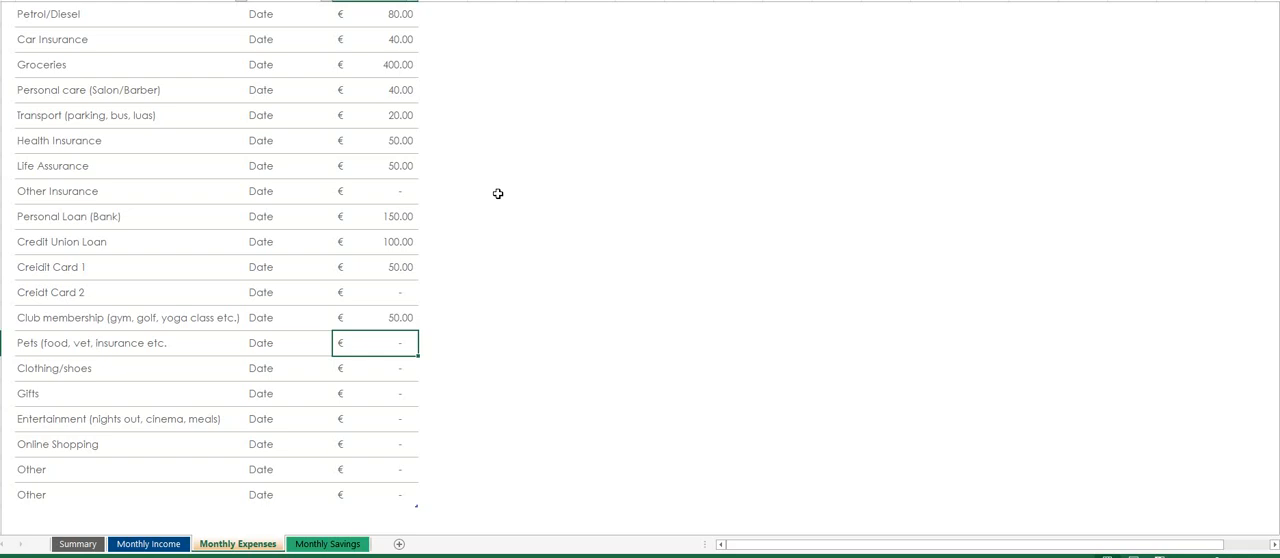
pyautogui.write('40')
pyautogui.press('Return')
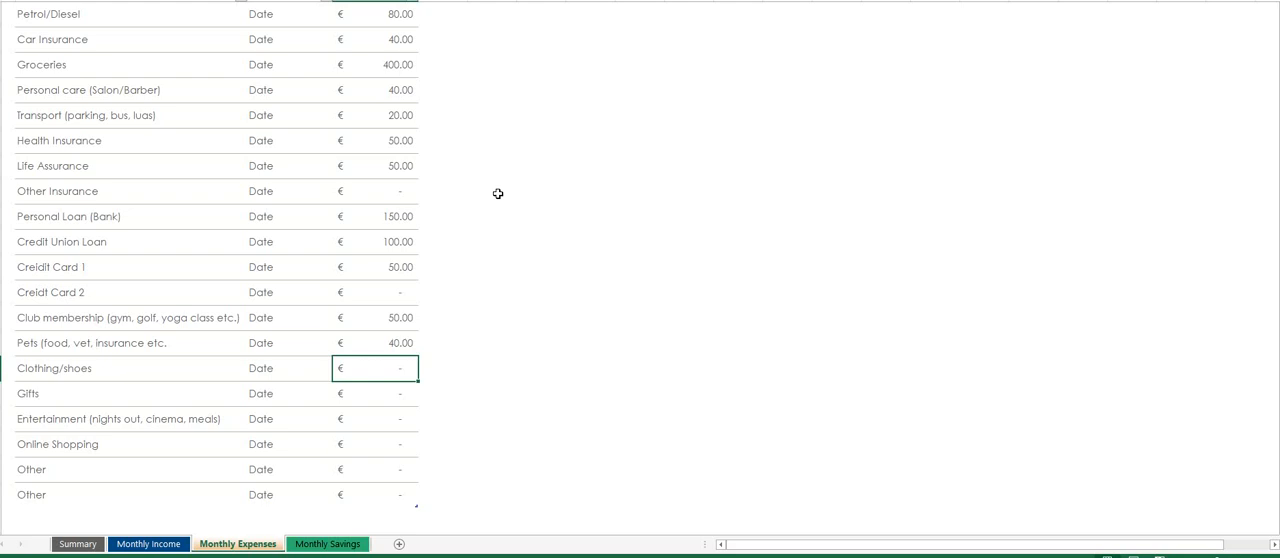
pyautogui.write('200')
pyautogui.press('Return')
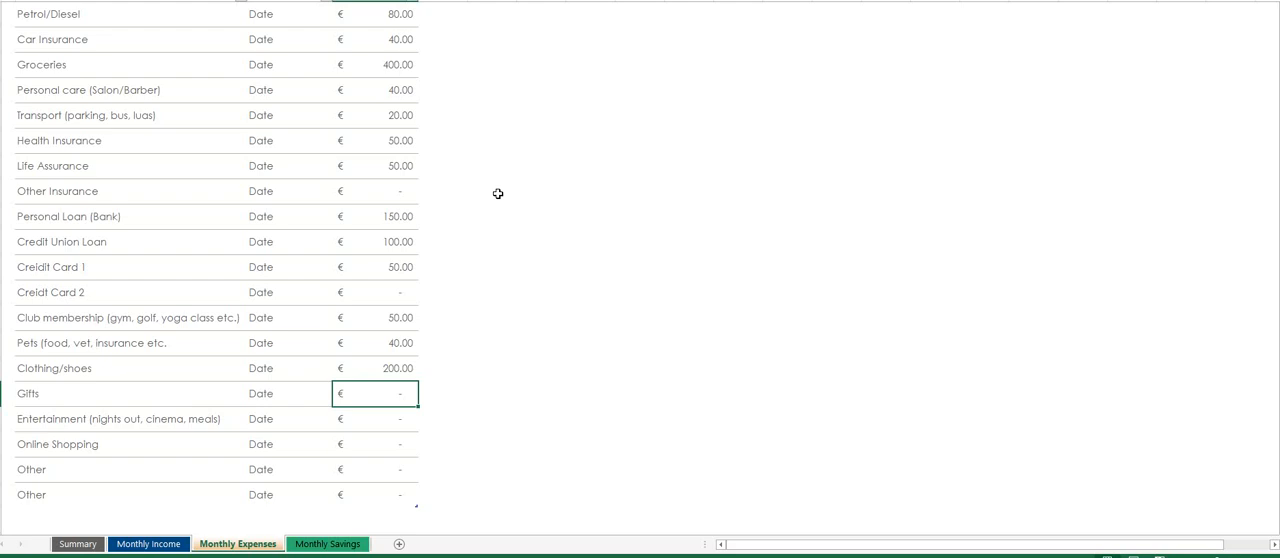
# - Enter amounts of 200 for Gifts, 400 for Entertainment (nights out, cinema, meals) and 300 for Online Shopping
pyautogui.write('200')
pyautogui.press('Return')
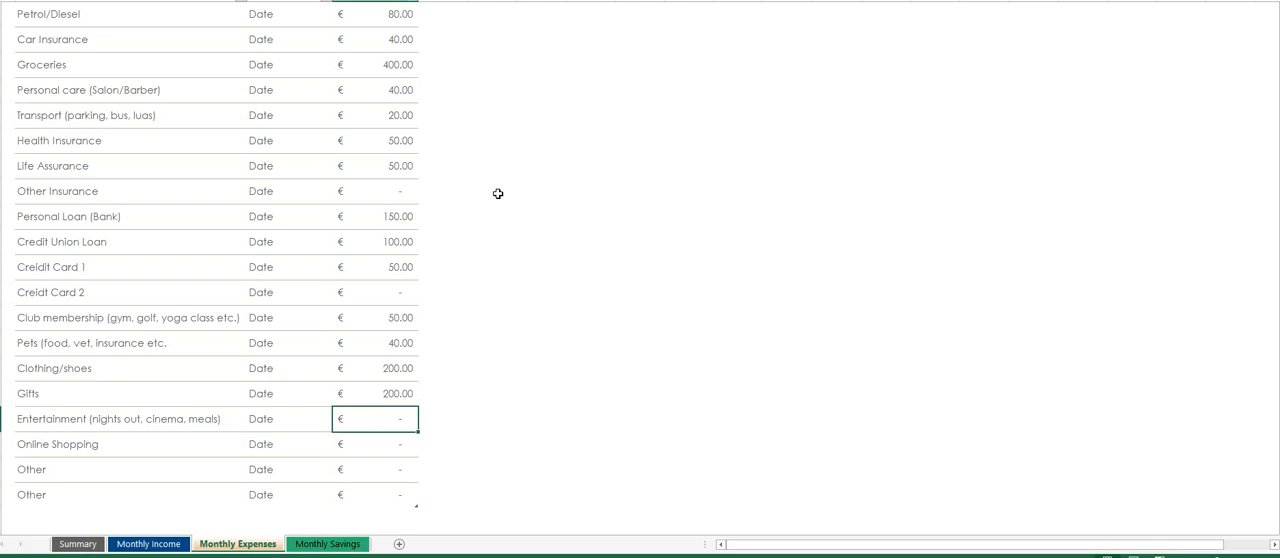
pyautogui.write('400')
pyautogui.press('Return')
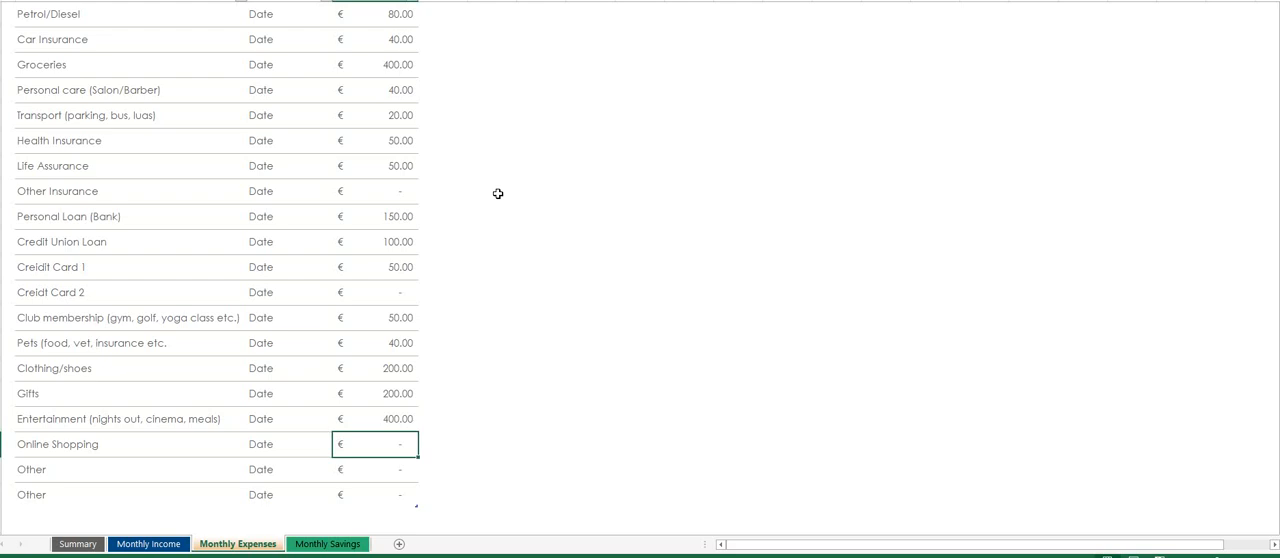
pyautogui.write('300')
pyautogui.press('Return')
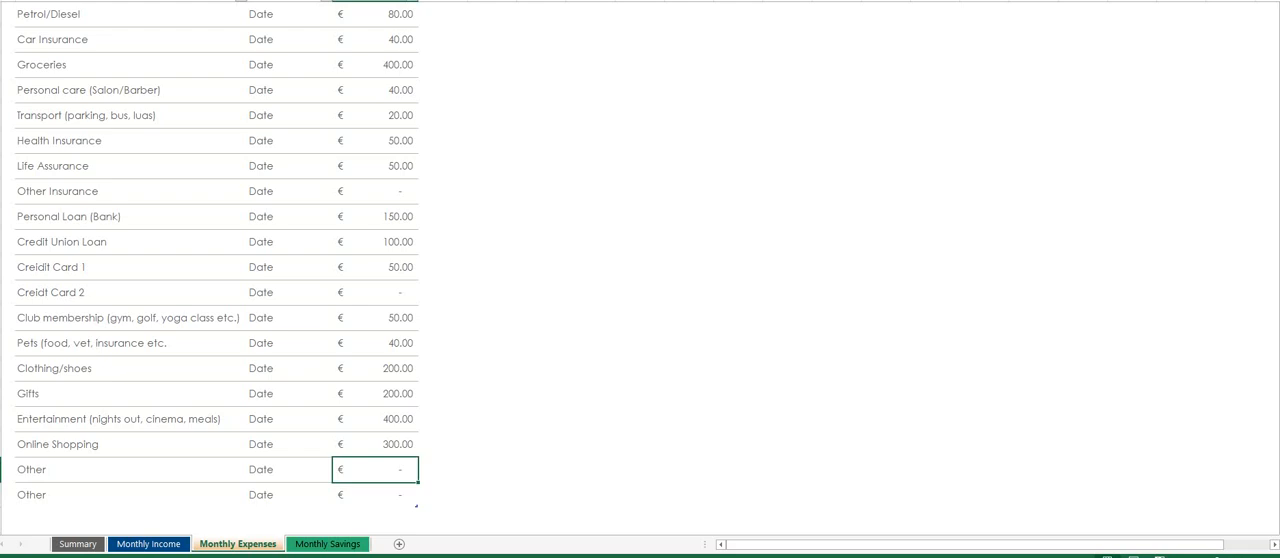
# - Insert a blank row above the first Other item, directly below Online Shopping
pyautogui.rightClick(2, 469)
pyautogui.click(30, 366)
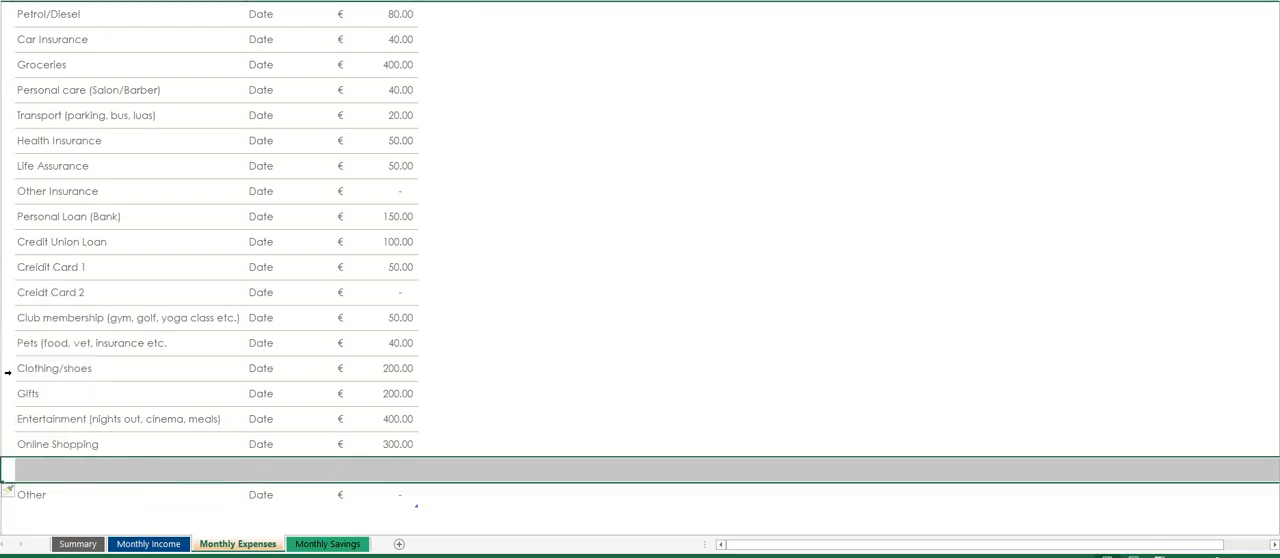
# - Fill the new row below Online Shopping with the item Golf and an amount of 100
pyautogui.click(78, 472)
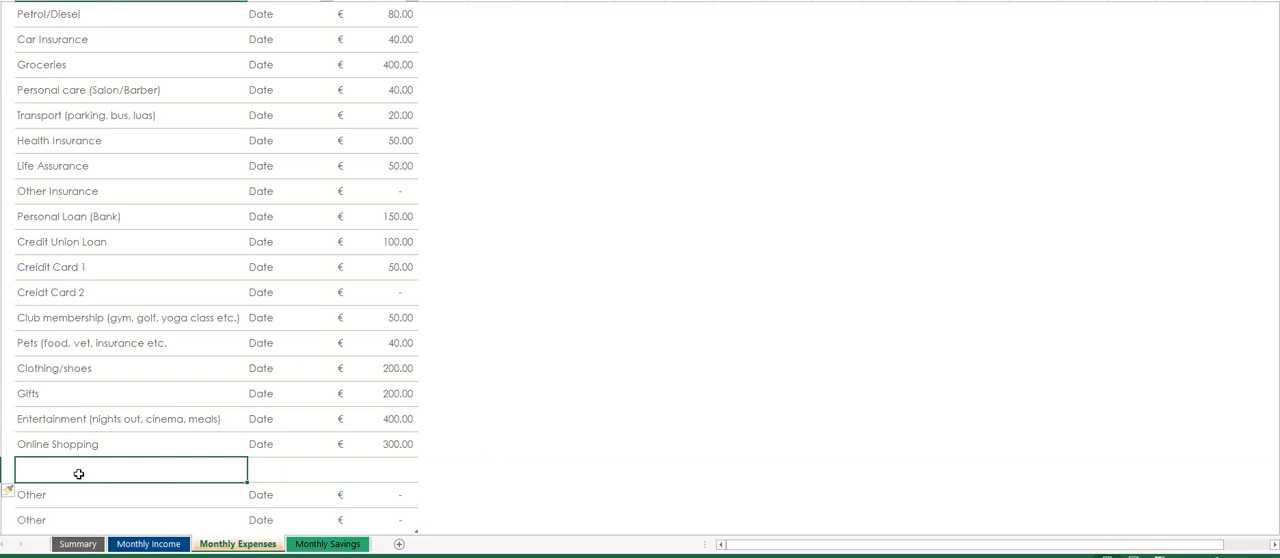
pyautogui.write('Golf')
pyautogui.press('Tab')
pyautogui.press('Tab')
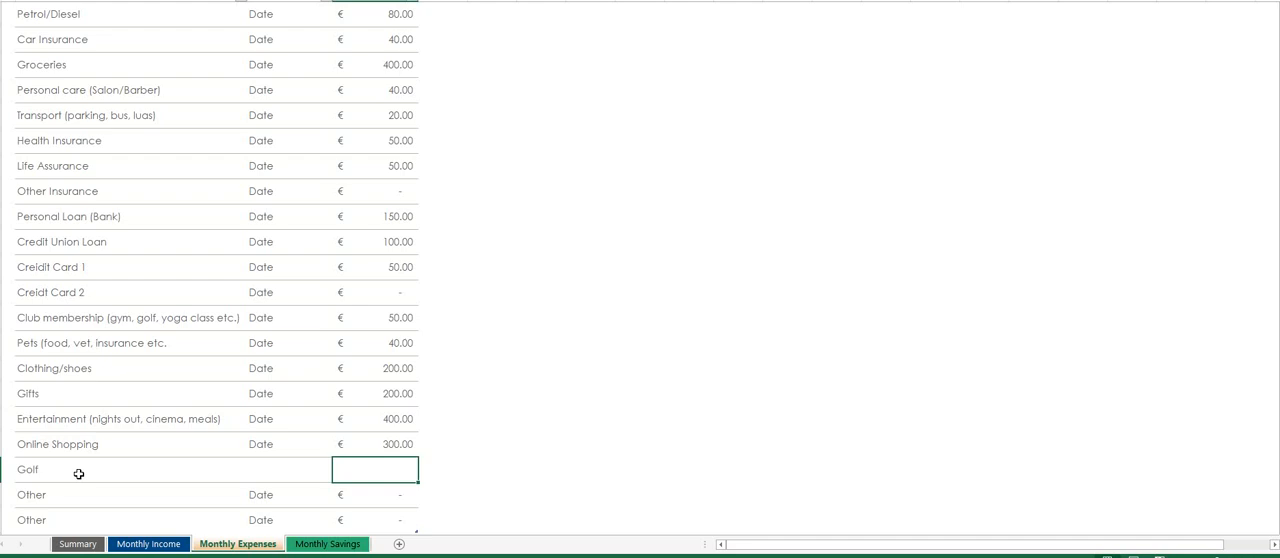
pyautogui.write('100')
pyautogui.press('Return')
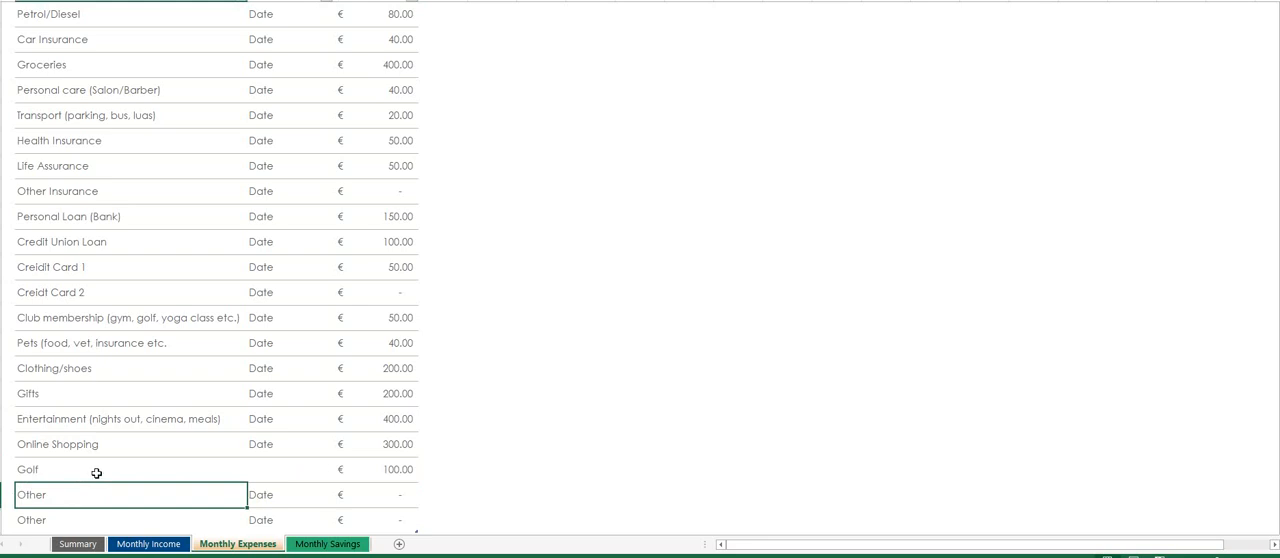
pyautogui.scroll(5, 179, 473)
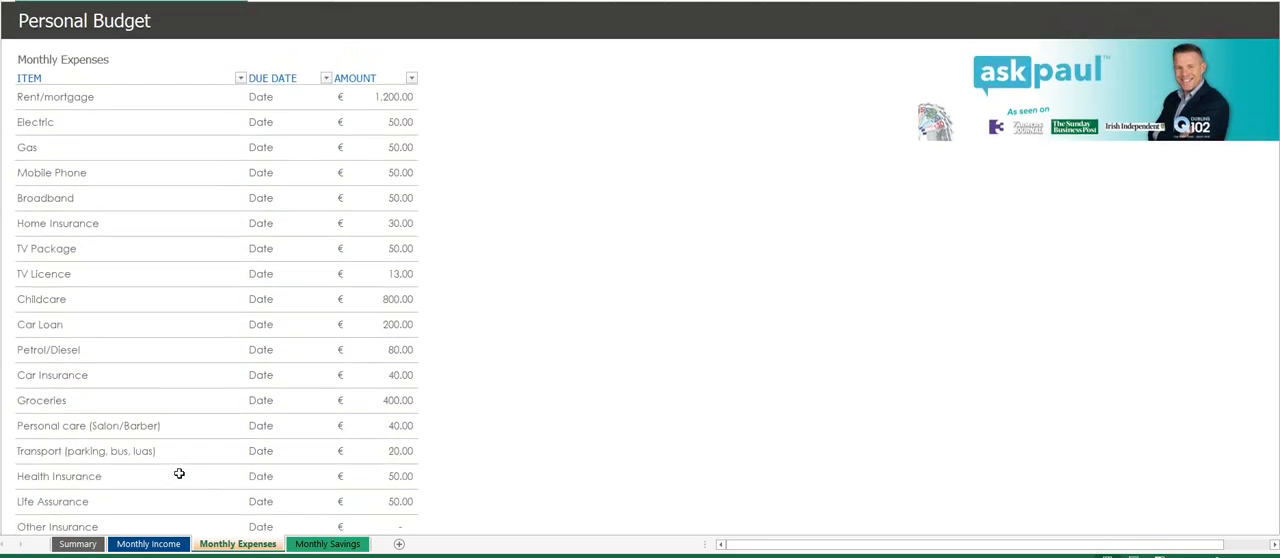
pyautogui.click(285, 100)
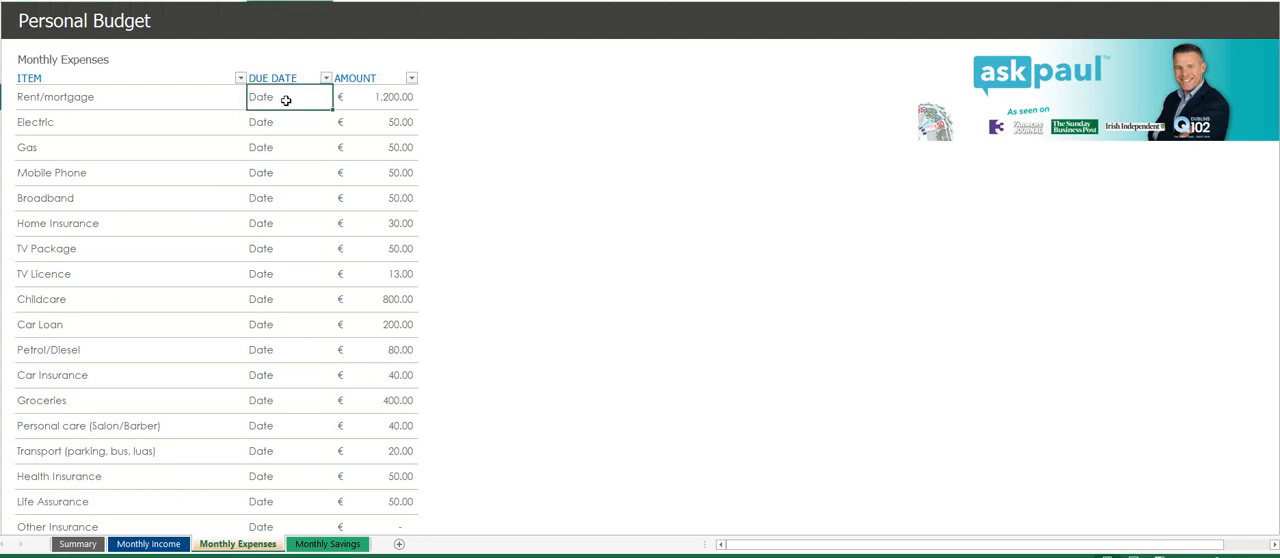
pyautogui.write('01-01')
pyautogui.press('Return')
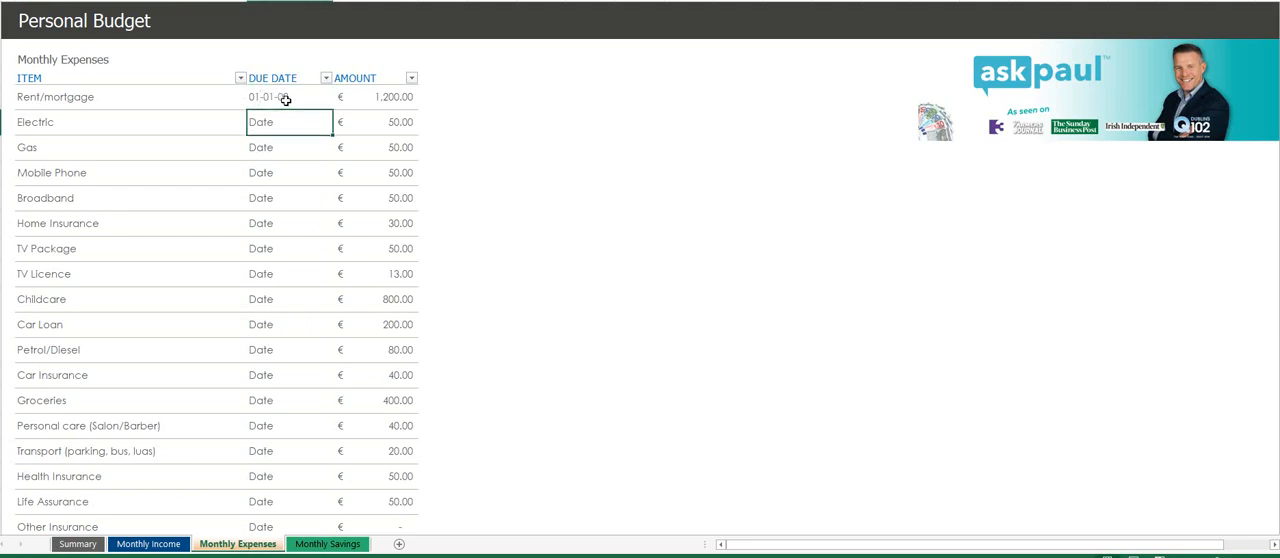
# - Set the due date of the Rent/mortgage expense to 01/01/18
pyautogui.click(285, 100)
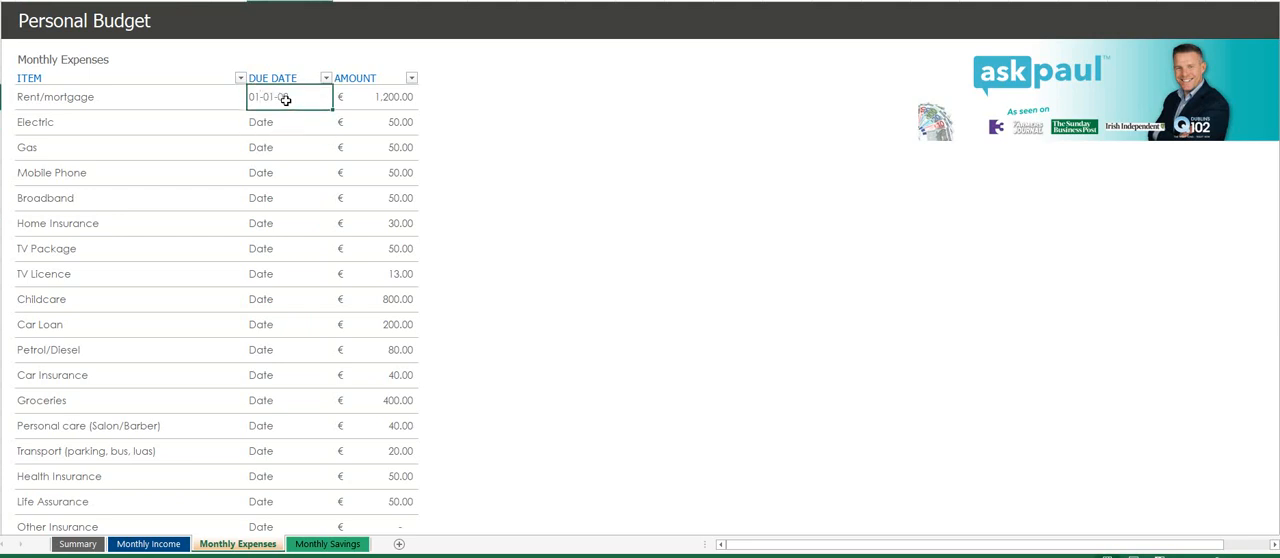
pyautogui.write('01')
pyautogui.write('/01/')
pyautogui.write('18')
pyautogui.press('Return')
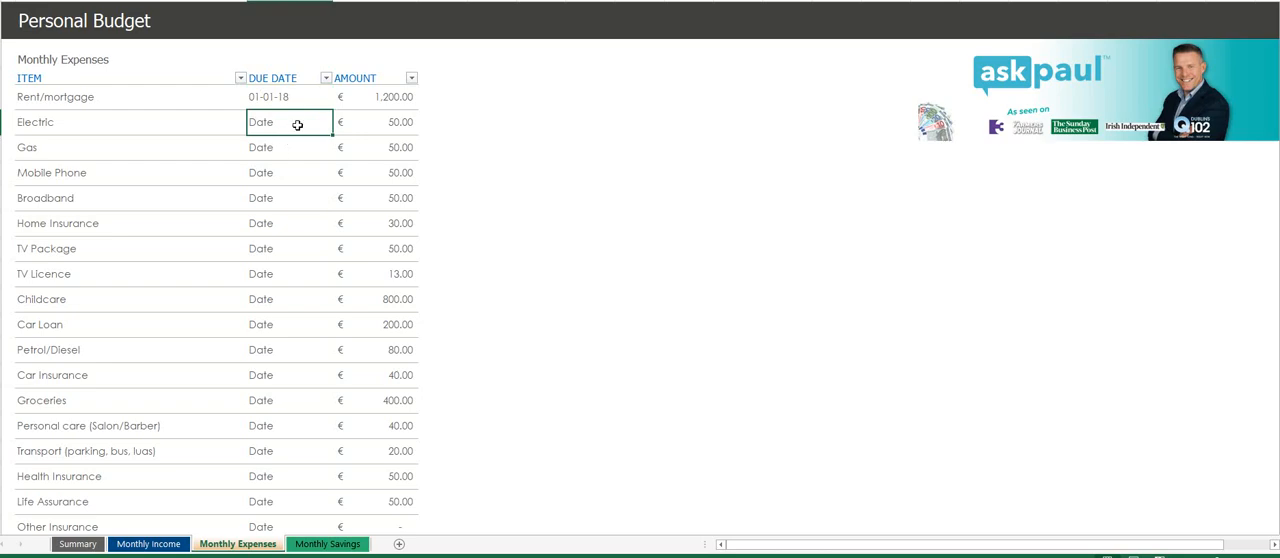
pyautogui.scroll(-7, 287, 207)
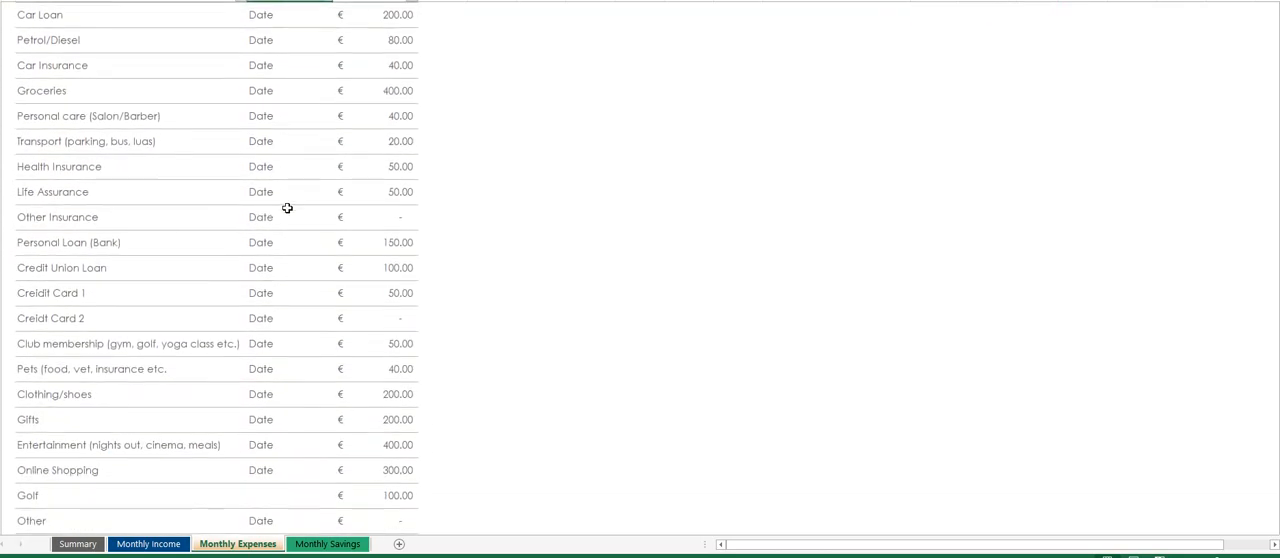
pyautogui.scroll(7, 287, 207)
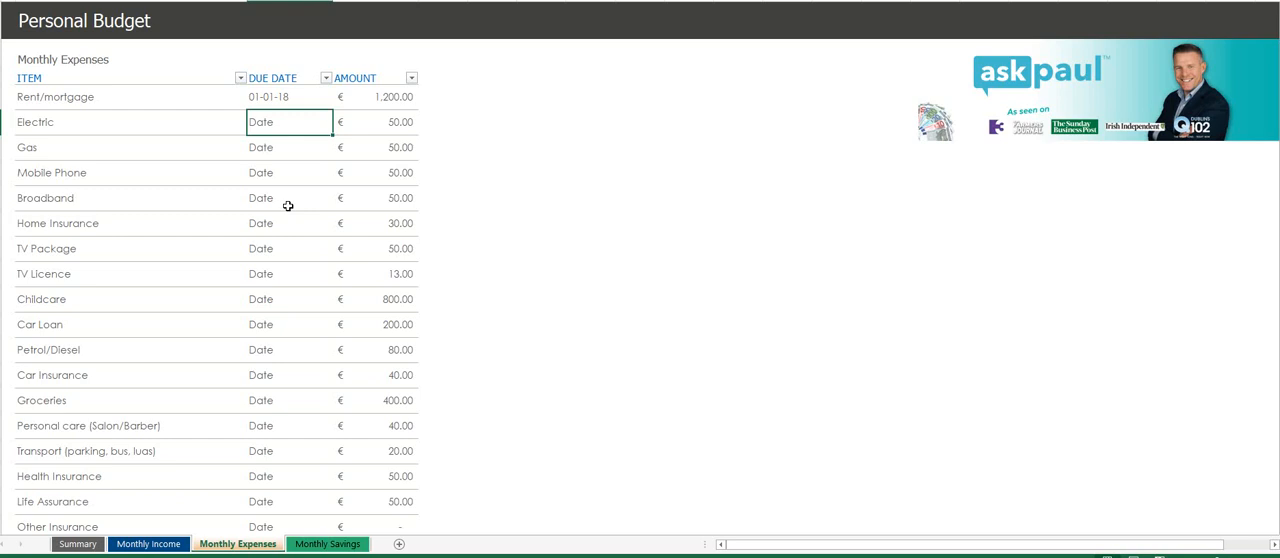
pyautogui.scroll(-1, 365, 141)
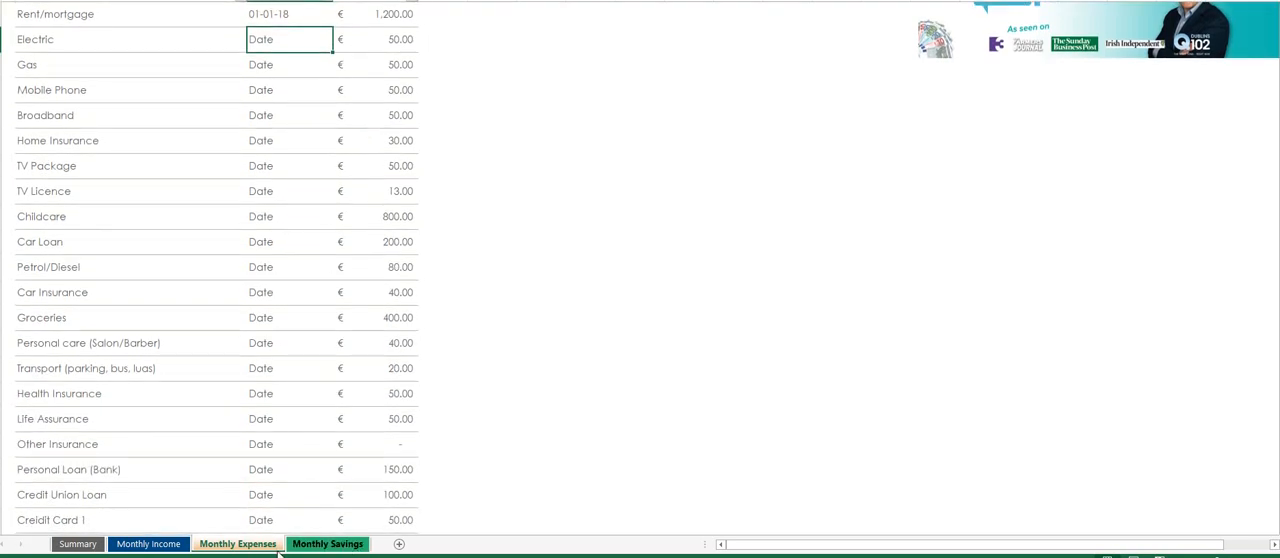
# - On the Monthly Savings sheet, enter amounts of 100 for Credit Union, 100 for Deposit and 140 for Educational Fund
pyautogui.click(330, 545)
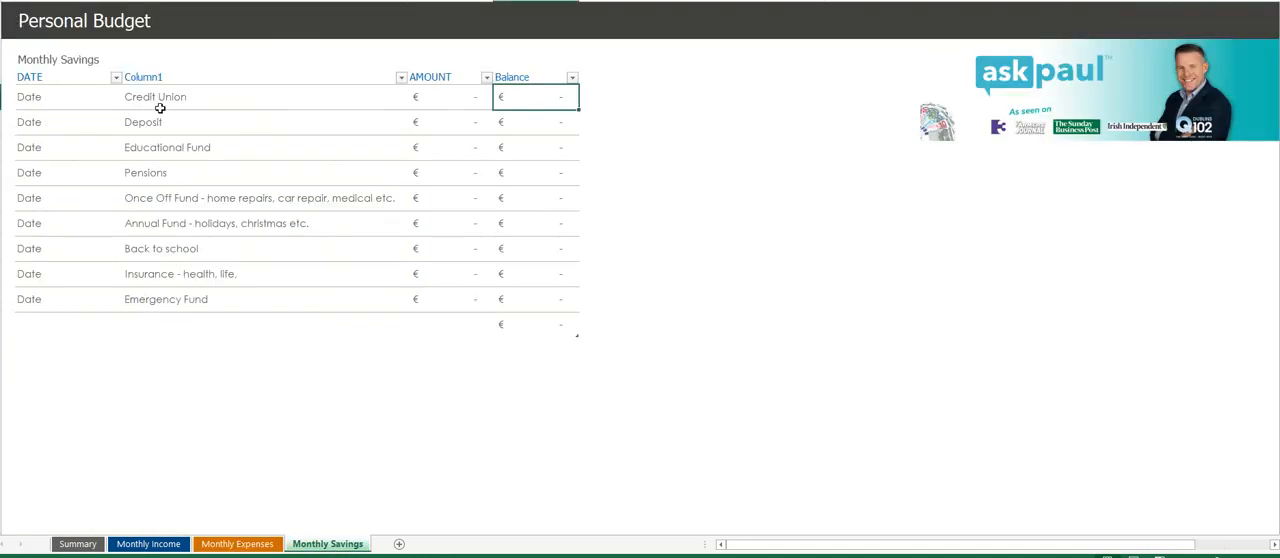
pyautogui.click(457, 106)
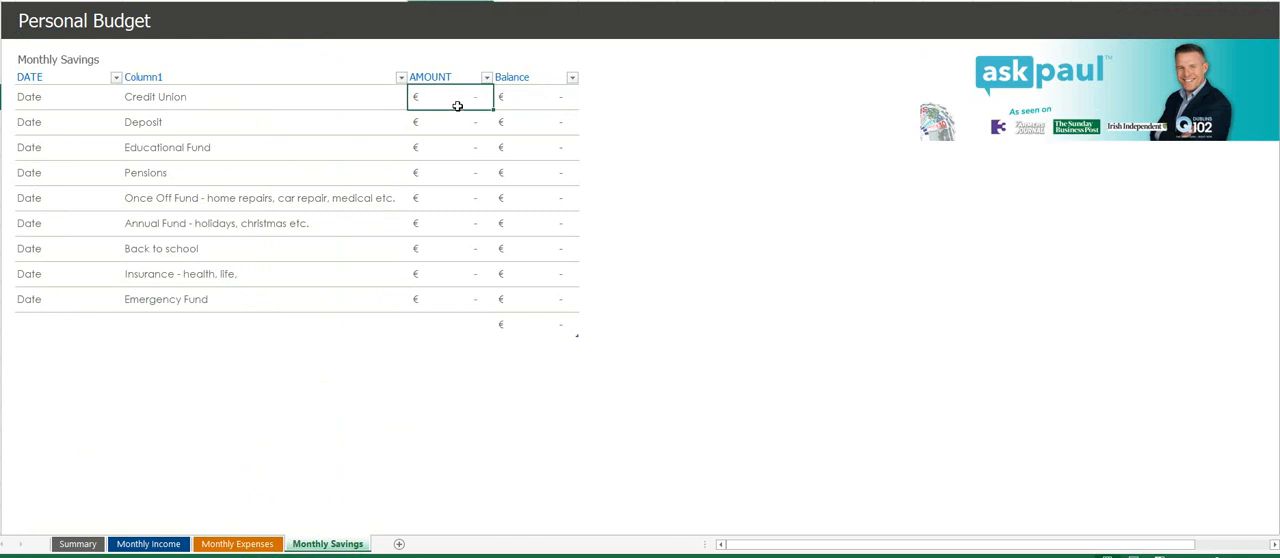
pyautogui.write('100')
pyautogui.press('Return')
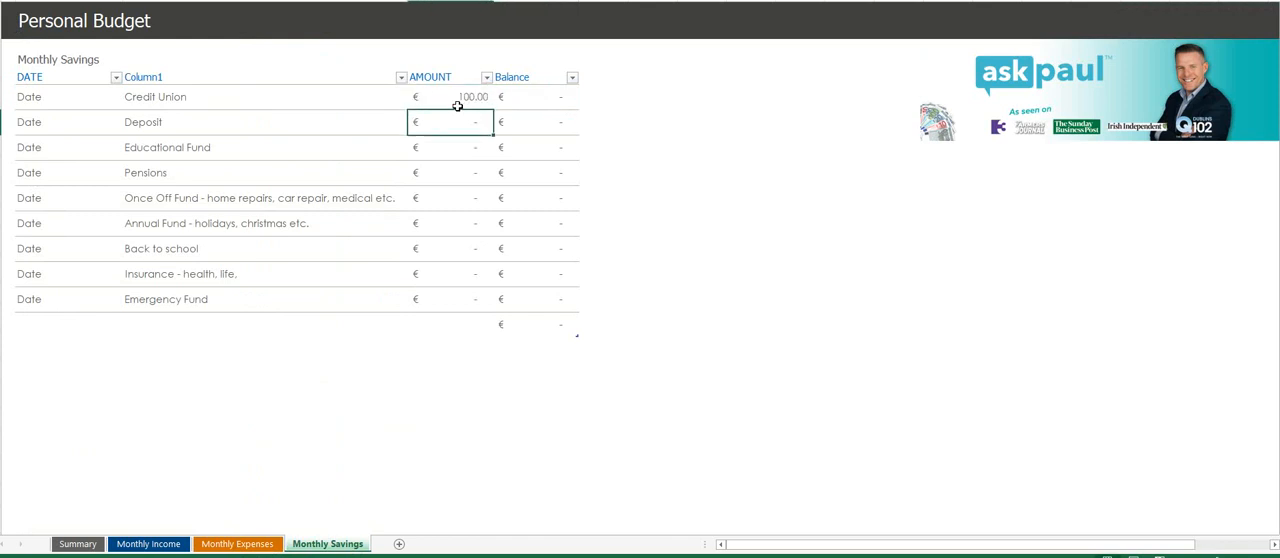
pyautogui.write('100')
pyautogui.press('Return')
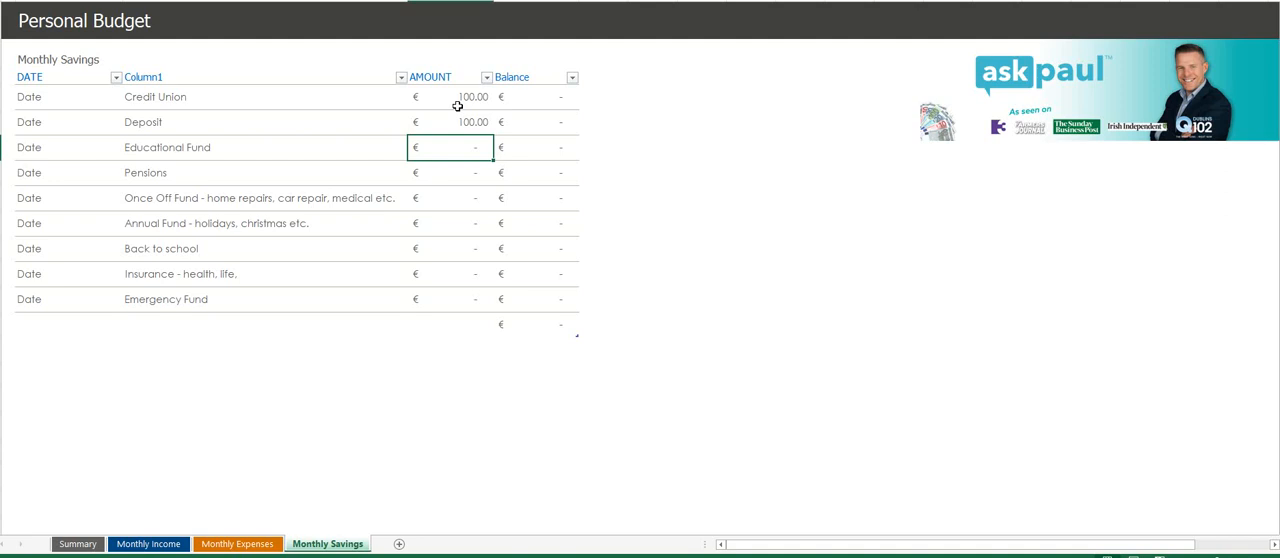
pyautogui.write('140')
pyautogui.press('Return')
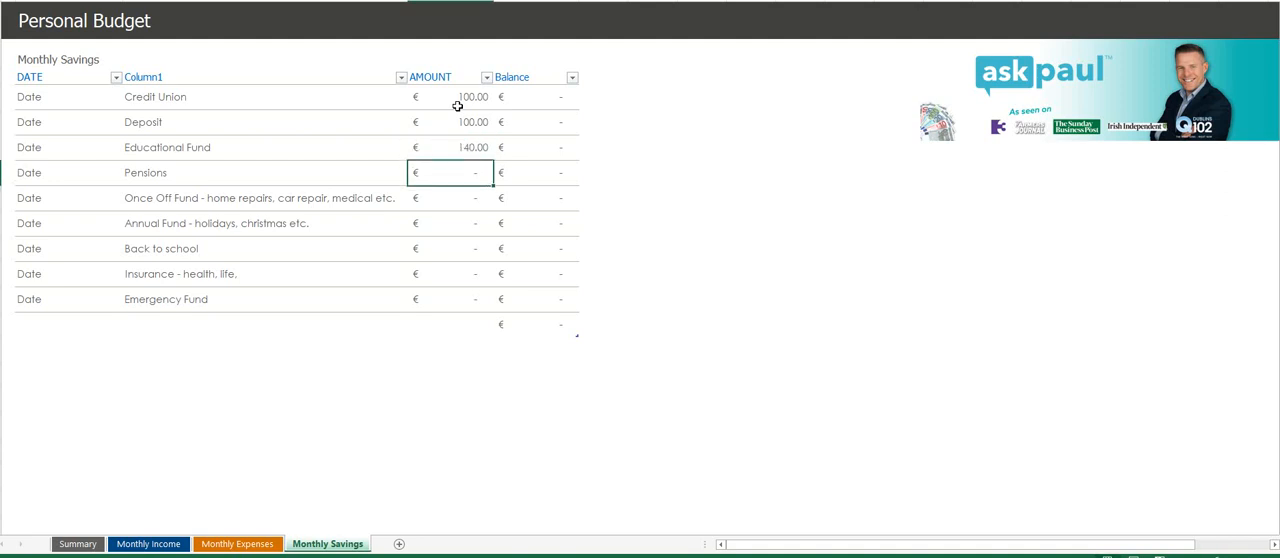
# - Skip Pensions and enter an amount of 100 for the Once Off Fund
pyautogui.press('Return')
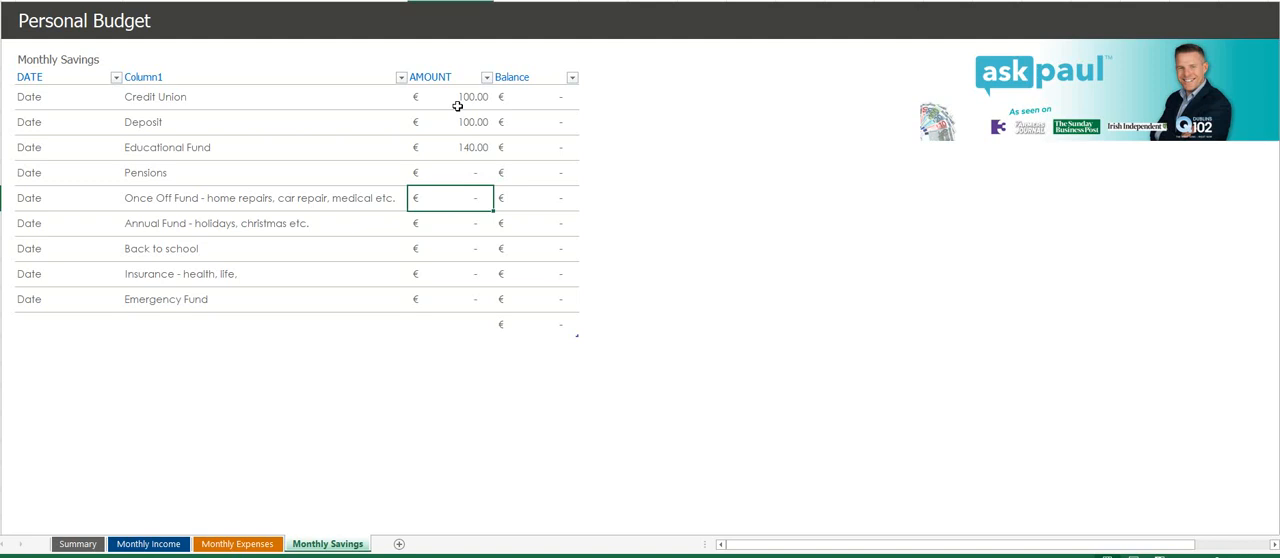
pyautogui.write('100')
pyautogui.press('Return')
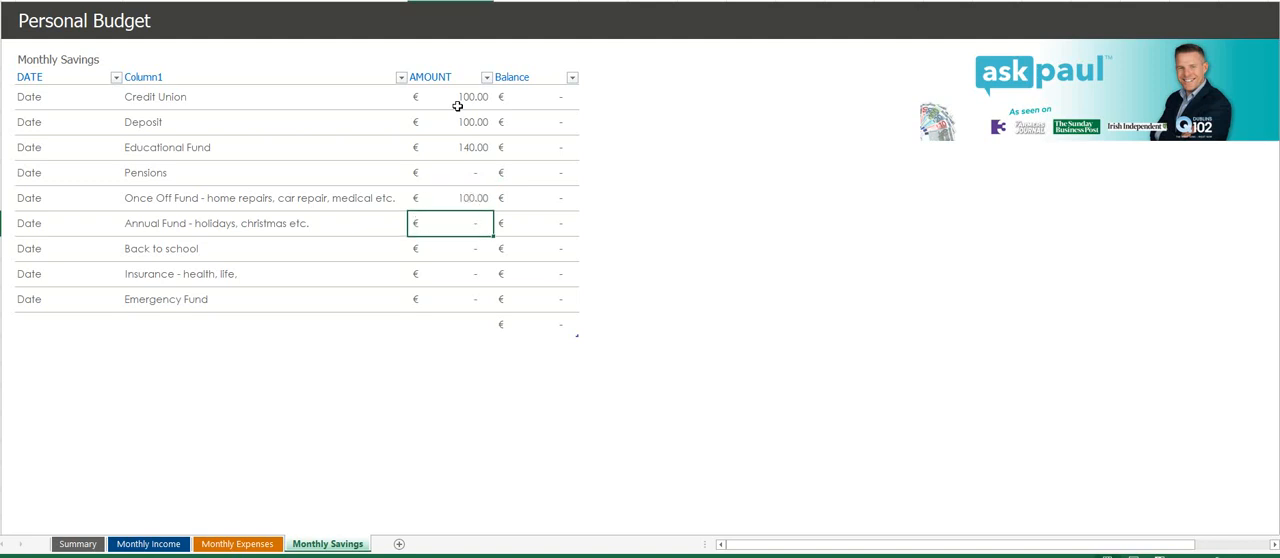
# - Enter 1200 as the Once Off Fund's balance and replace it with 900
pyautogui.press('Up')
pyautogui.press('Right')
pyautogui.write('1200')
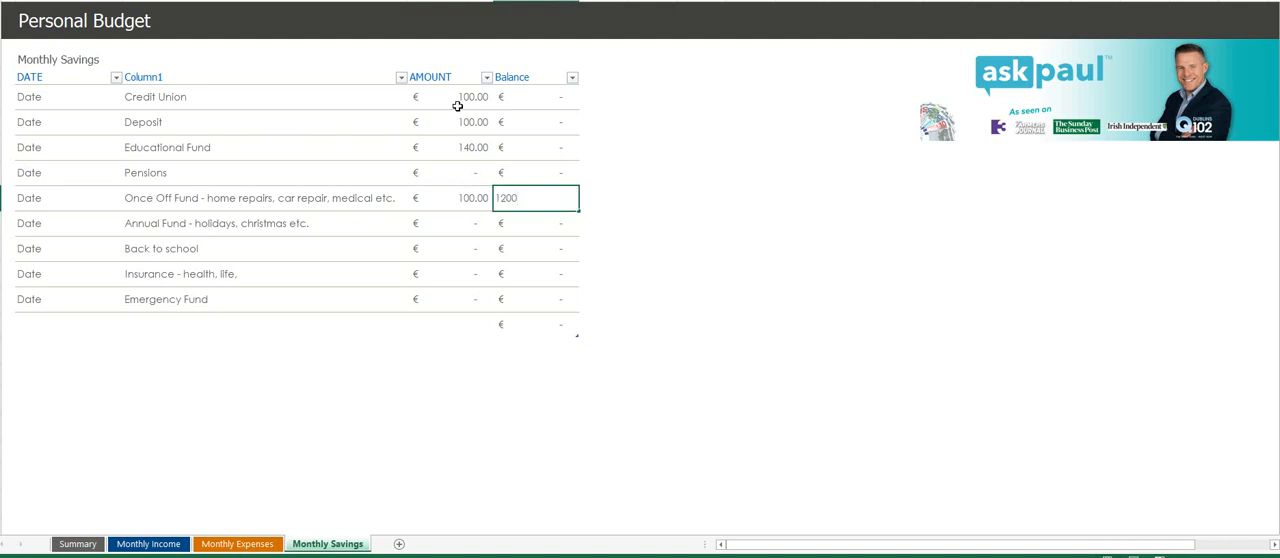
pyautogui.press('Return')
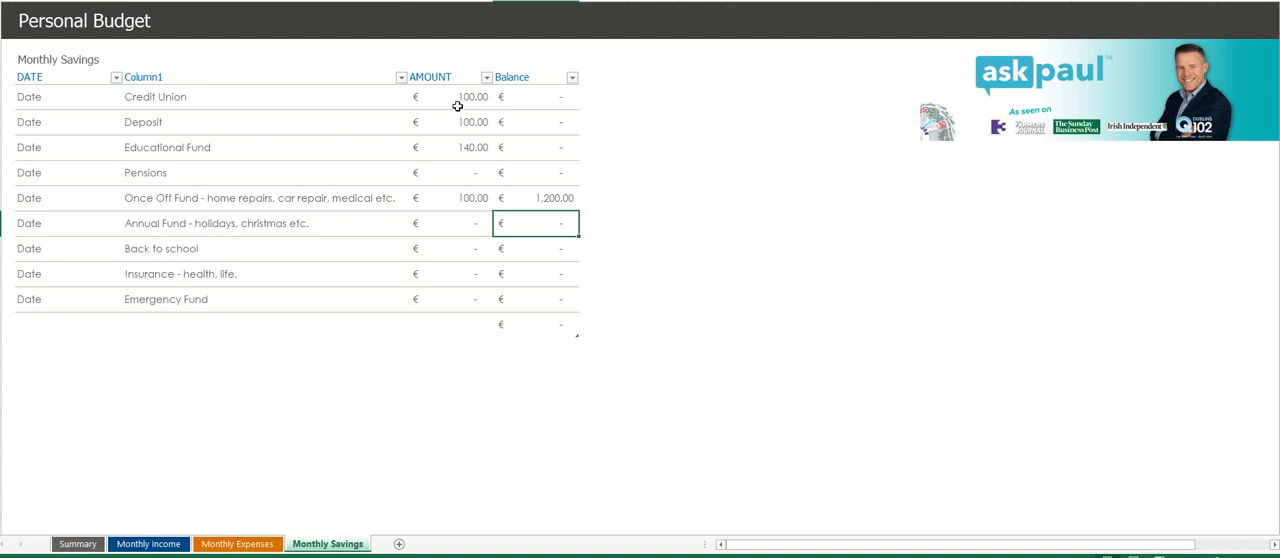
pyautogui.press('Up')
pyautogui.write('900')
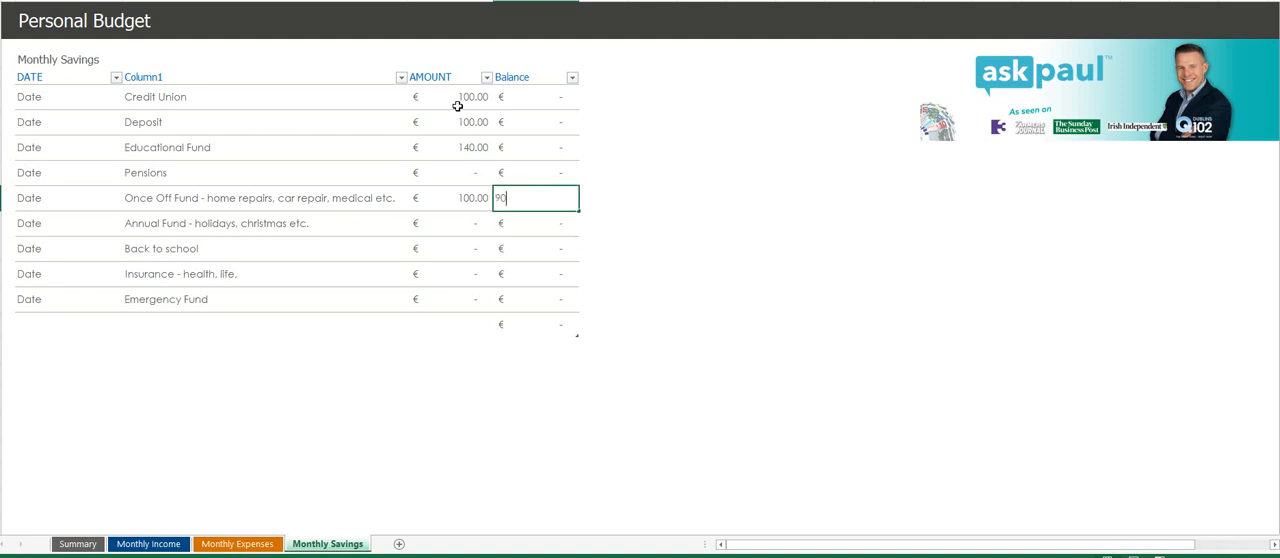
pyautogui.press('Return')
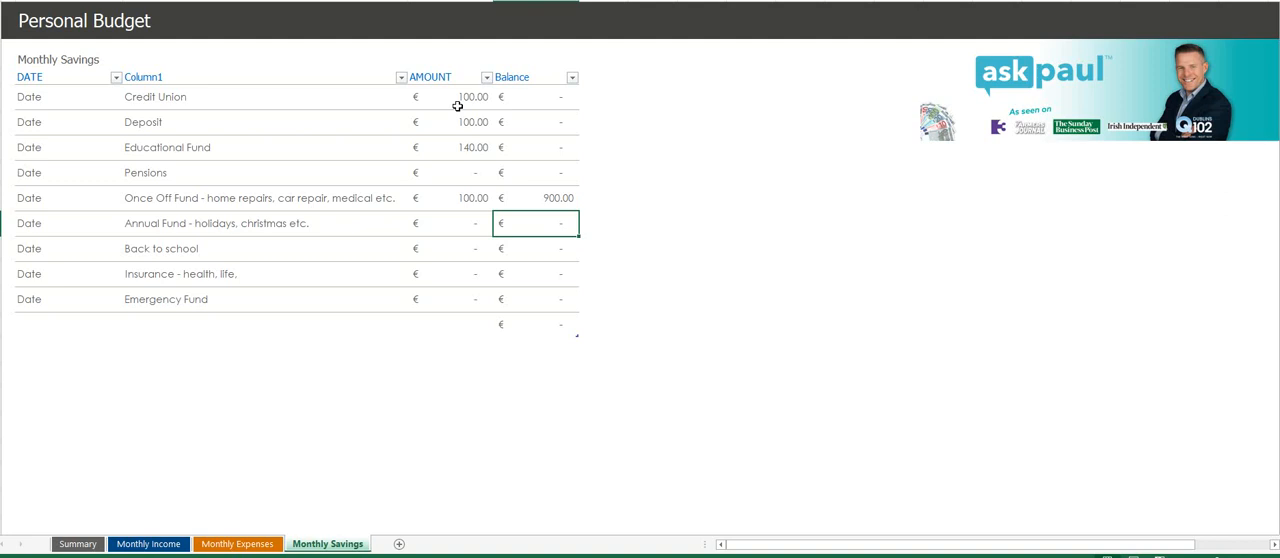
# - Enter savings amounts of 100 for the Annual Fund and 50 for Back to school
pyautogui.press('Left')
pyautogui.press('Left')
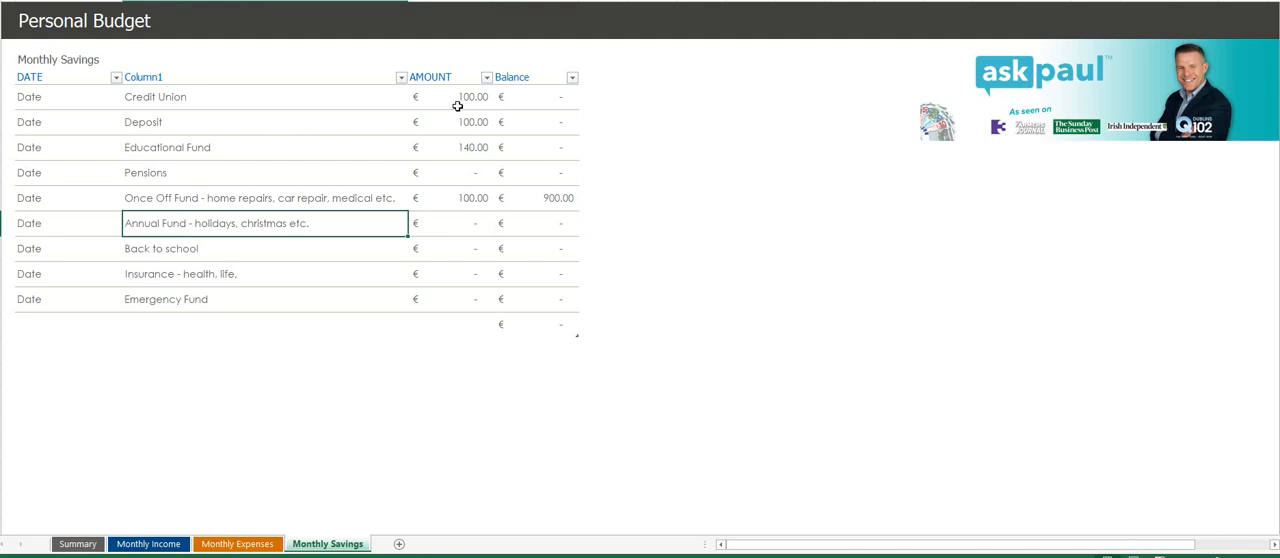
pyautogui.press('Right')
pyautogui.write('100')
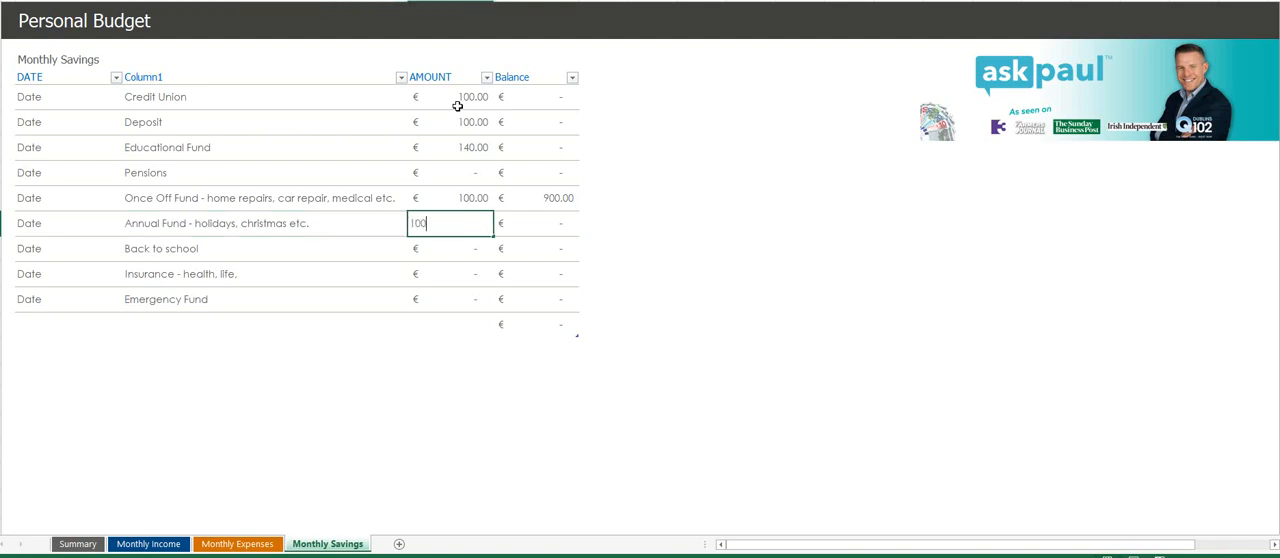
pyautogui.press('Return')
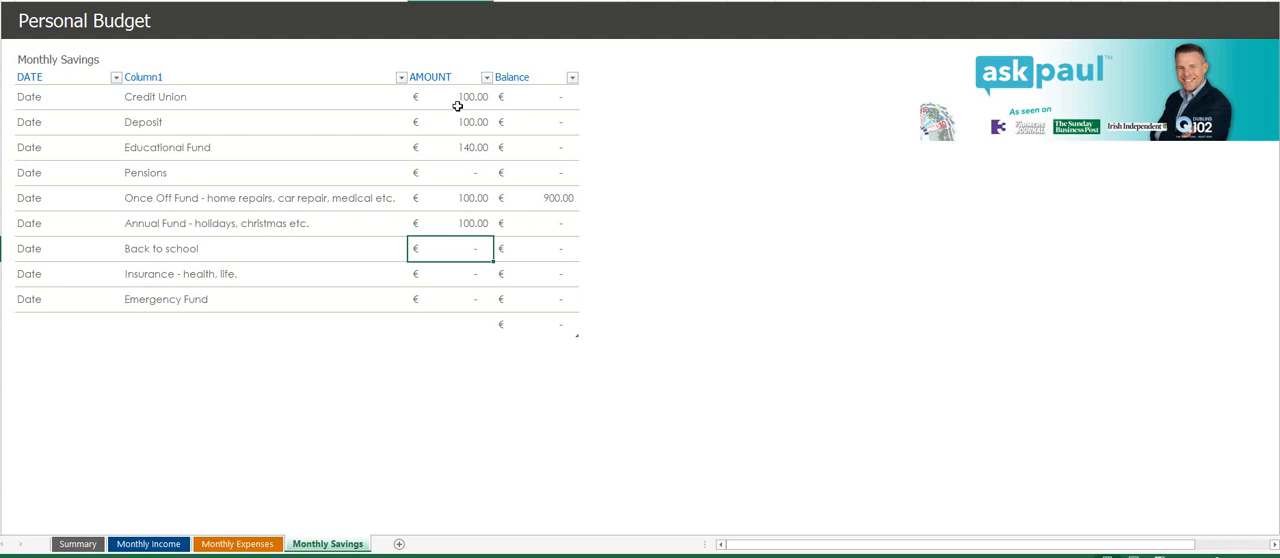
pyautogui.write('50')
pyautogui.press('Return')
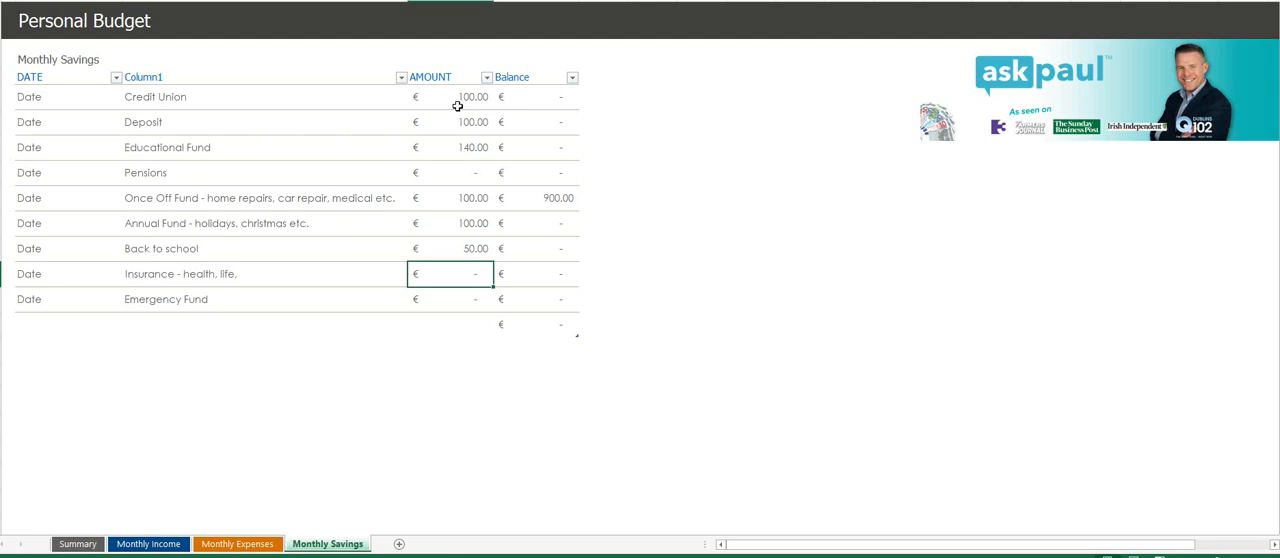
# - Enter savings amounts of 100 for Insurance and 100 for the Emergency Fund
pyautogui.write('100')
pyautogui.press('Return')
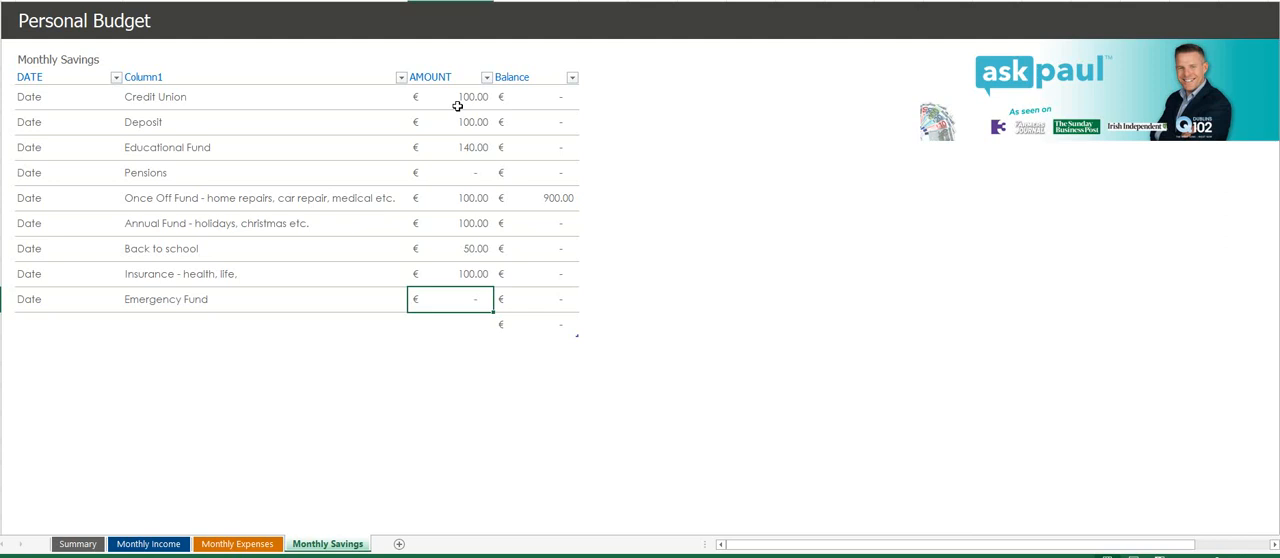
pyautogui.write('100')
pyautogui.press('Tab')
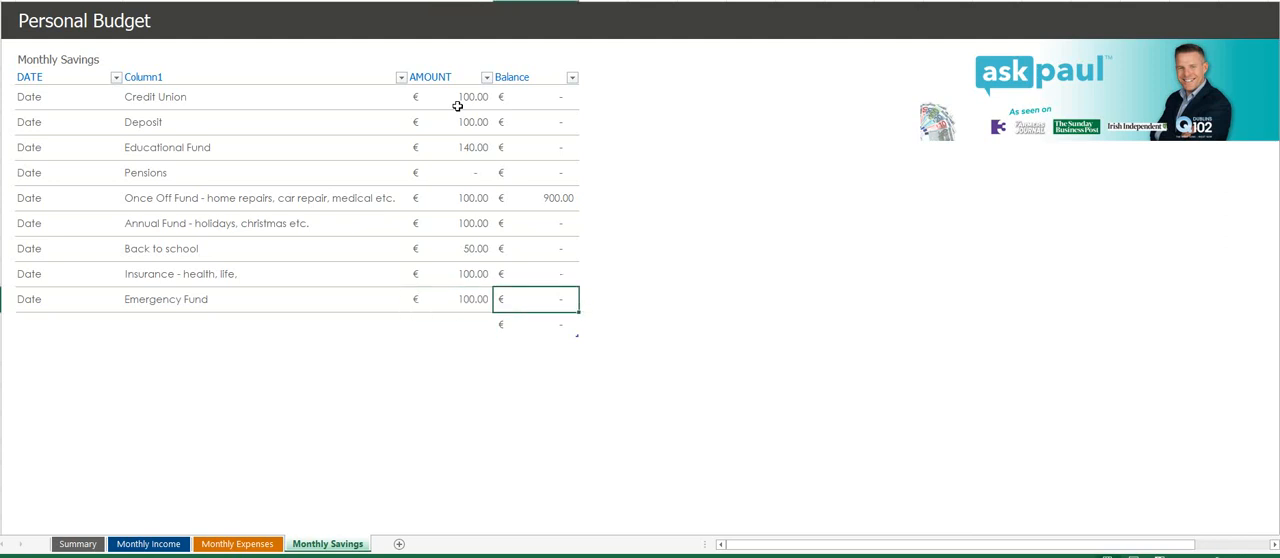
# - Enter 1,200 as the Emergency Fund's balance
pyautogui.write('1,200')
pyautogui.press('Return')
# - Clear the Once Off Fund's balance and set the Emergency Fund's balance to 0
pyautogui.press('Up')
pyautogui.press('Up')
pyautogui.press('Up')
pyautogui.press('Up')
pyautogui.press('Up')
pyautogui.press('Up')
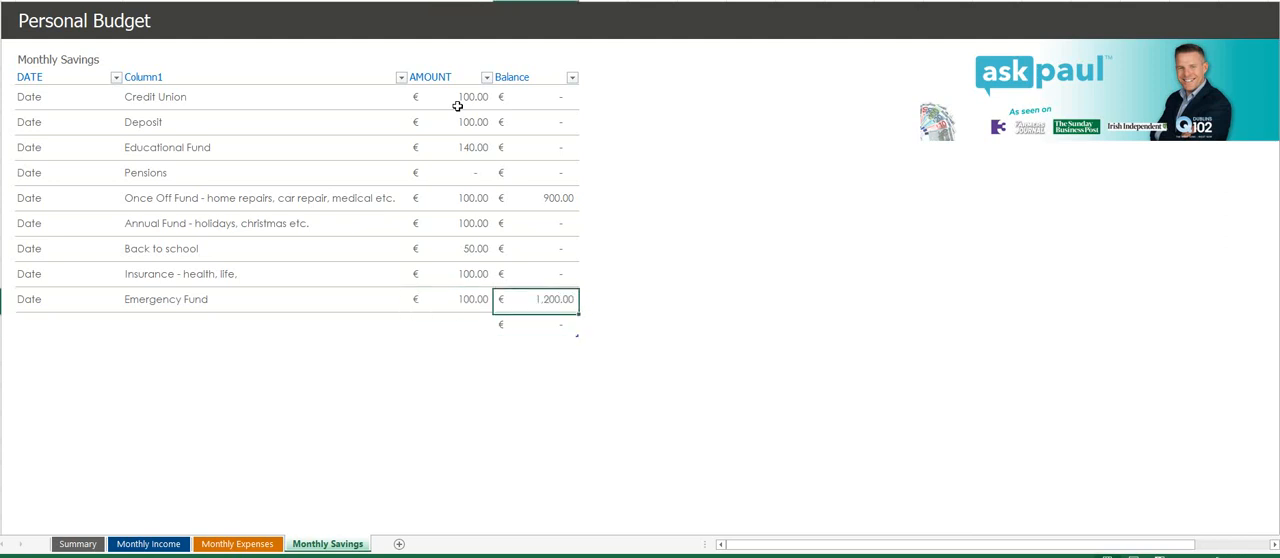
pyautogui.press('Down')
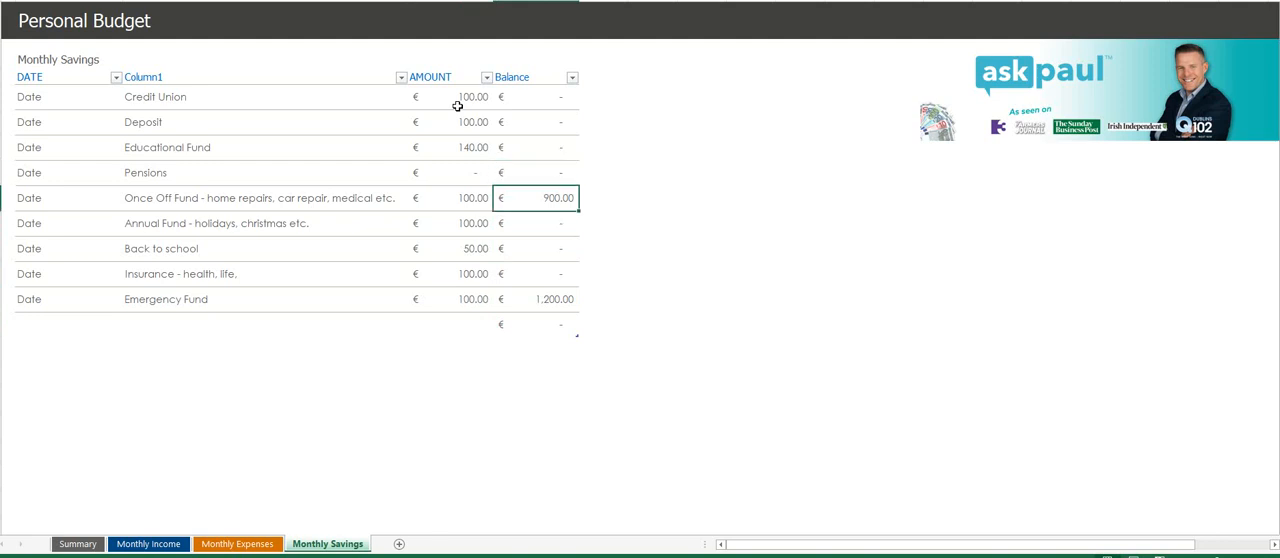
pyautogui.press('BackSpace')
pyautogui.press('Down')
pyautogui.press('Down')
pyautogui.press('Down')
pyautogui.press('Down')
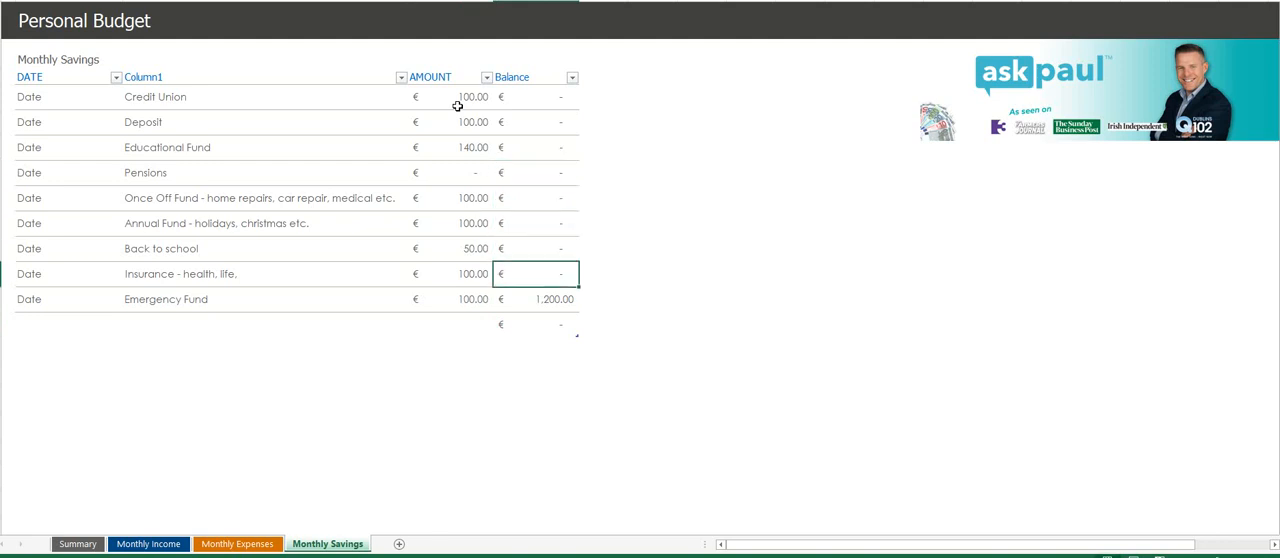
pyautogui.write('0')
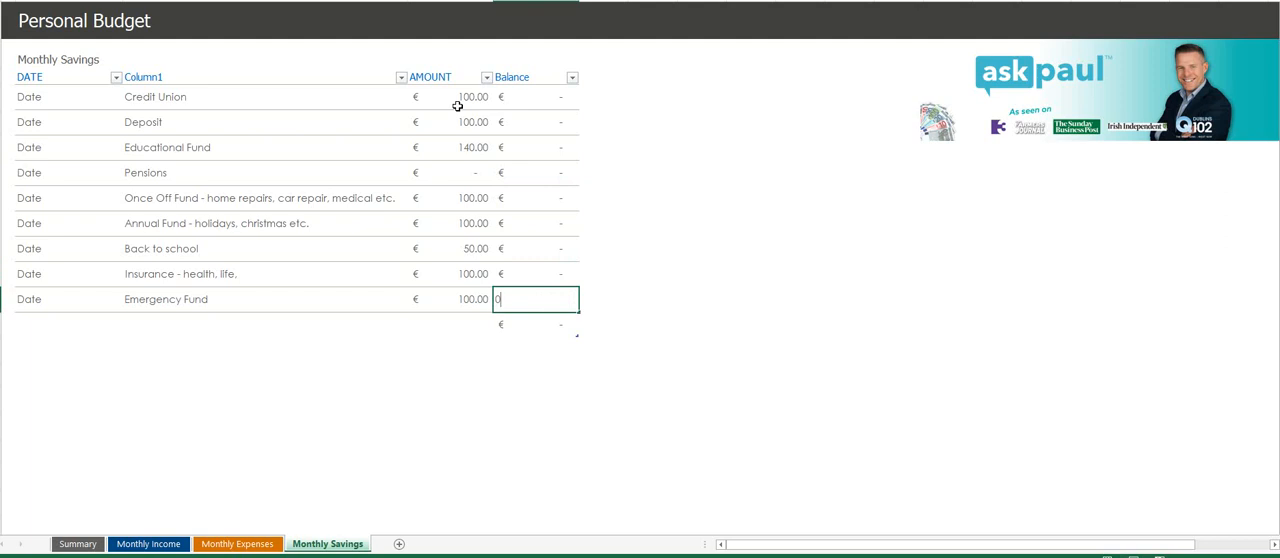
pyautogui.press('Tab')
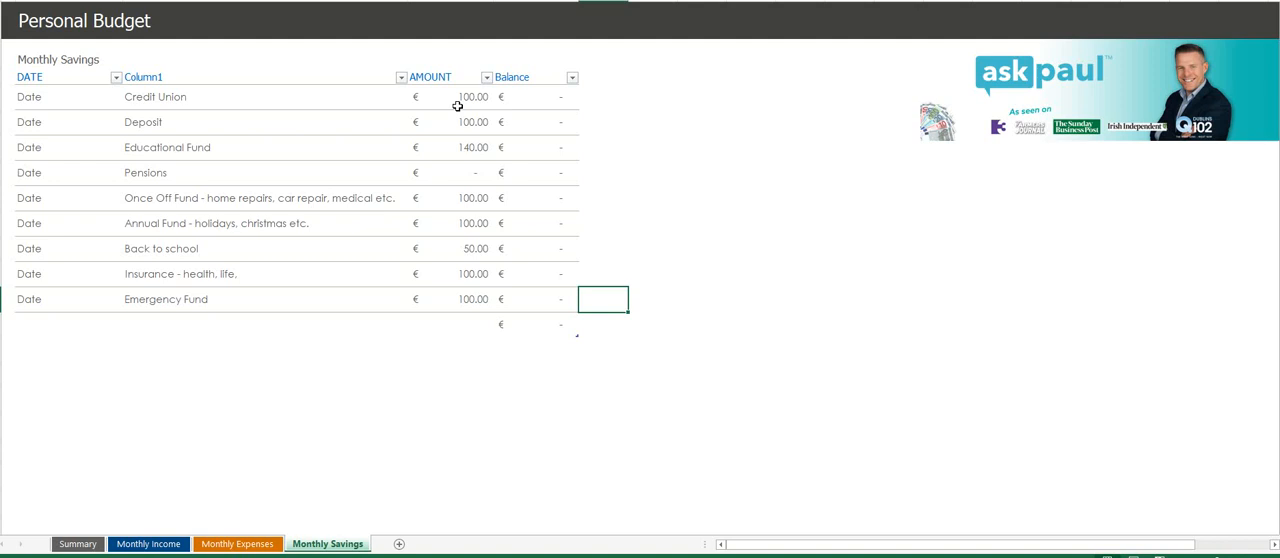
# - Open the Summary sheet and inspect the total monthly expenses figure
pyautogui.click(78, 544)
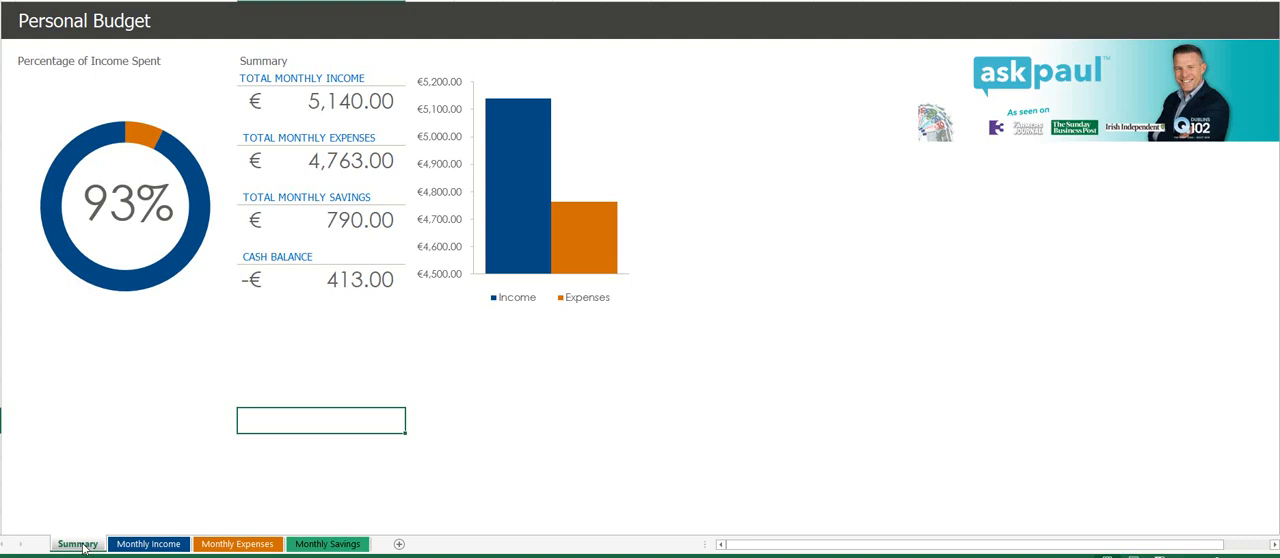
pyautogui.click(345, 164)
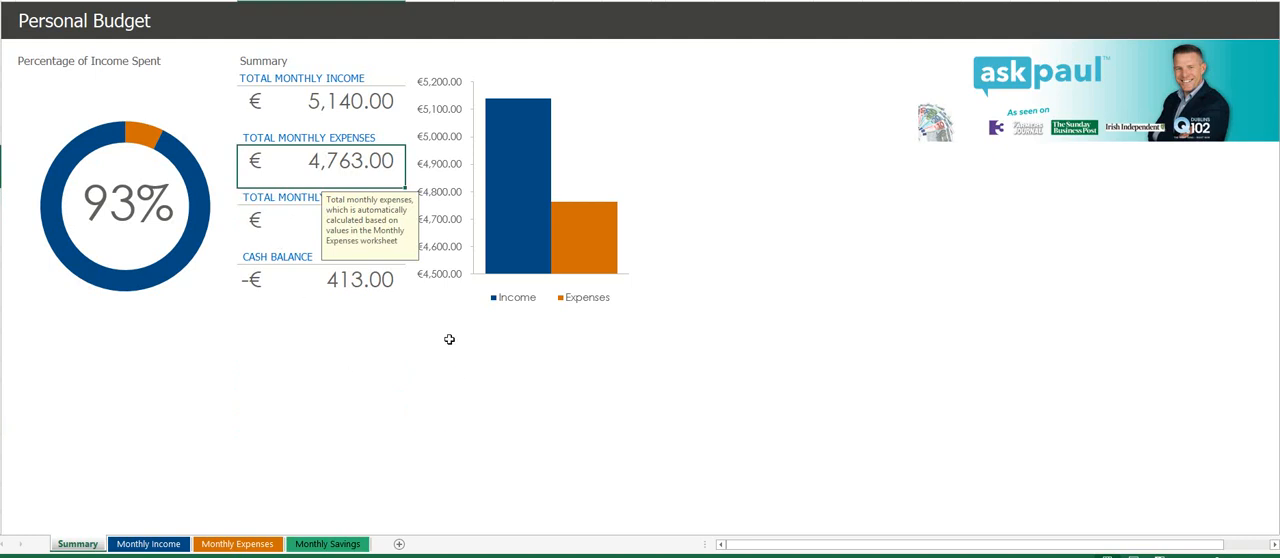
# - Inspect the total monthly savings on the summary, and set the Deposit and Educational Fund savings amounts to 0
pyautogui.click(289, 231)
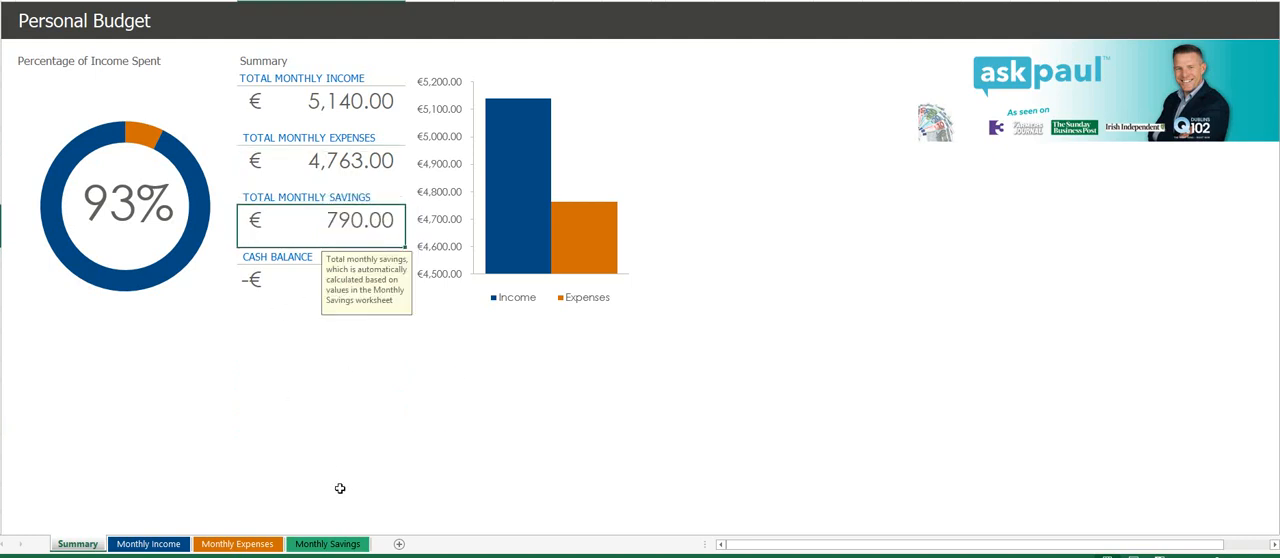
pyautogui.click(341, 545)
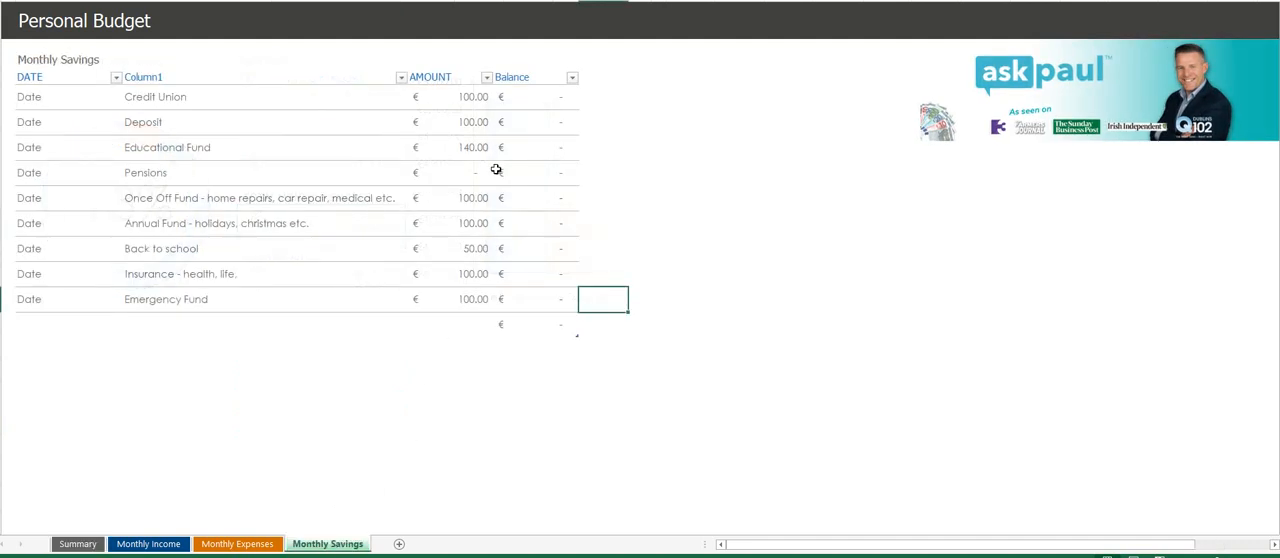
pyautogui.click(483, 131)
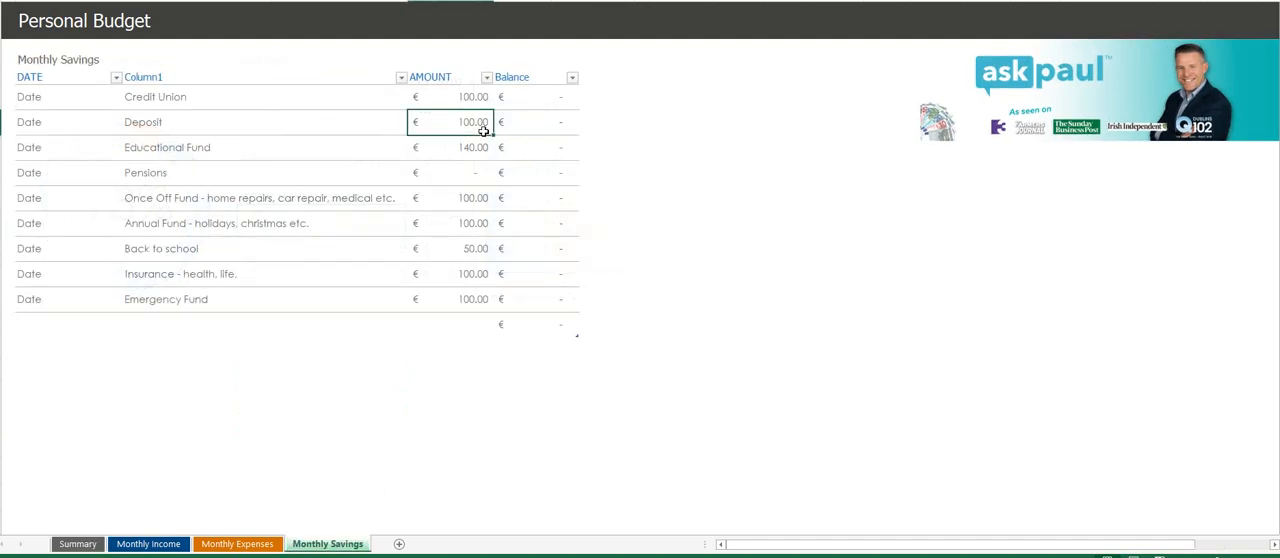
pyautogui.write('0')
pyautogui.press('Return')
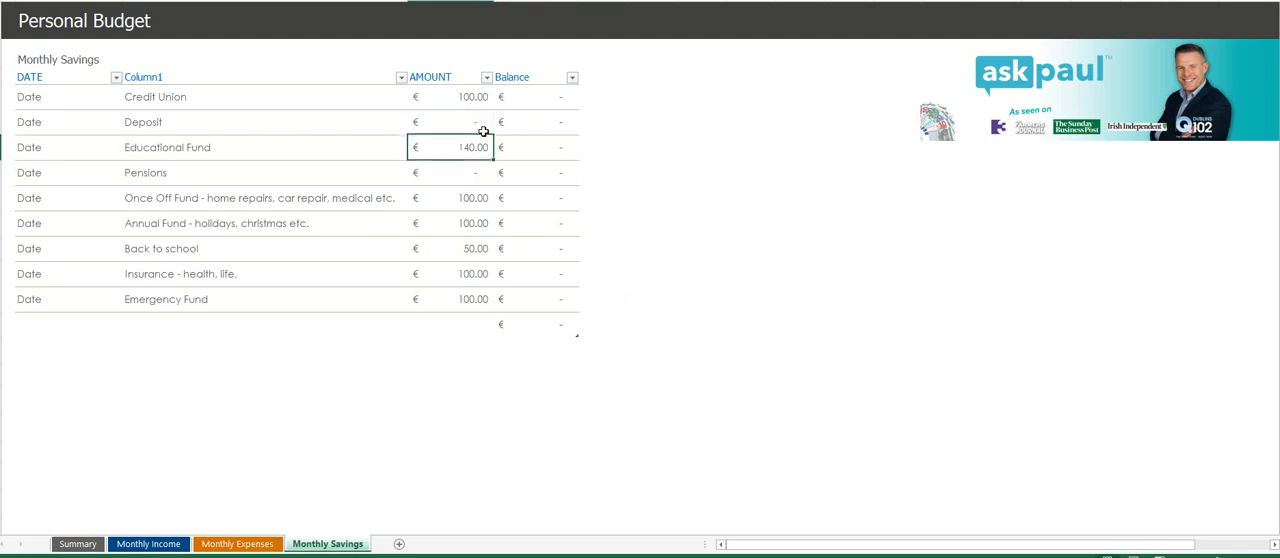
pyautogui.write('0')
pyautogui.press('Return')
pyautogui.press('Return')
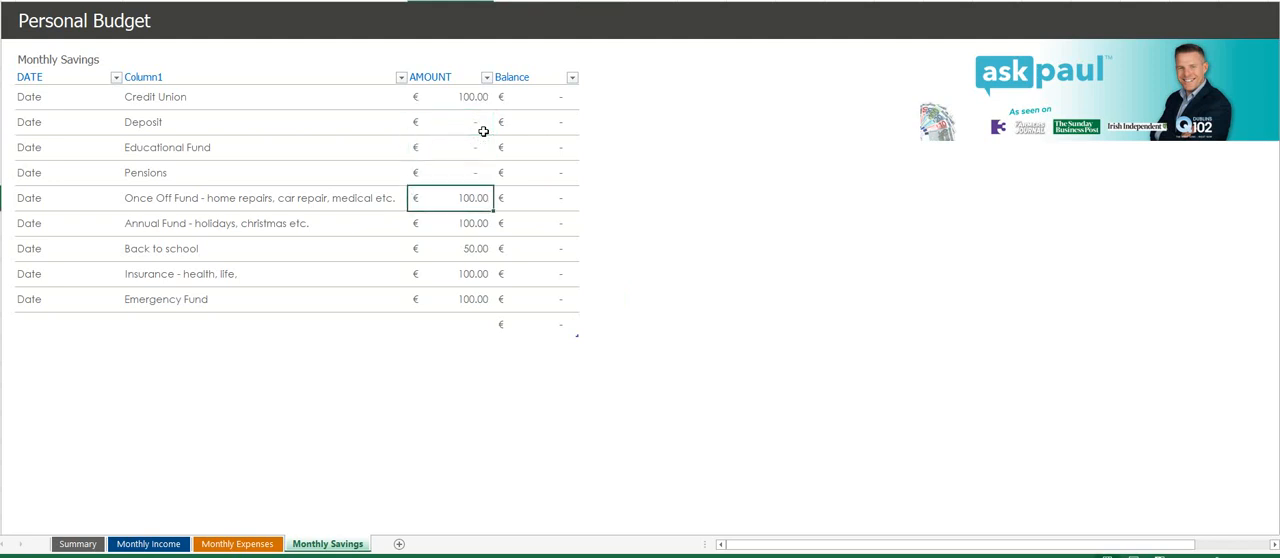
# - Set the monthly savings amounts to 50 for the Once Off Fund, 50 for the Annual Fund and 0 for Insurance
pyautogui.write('50')
pyautogui.press('Return')
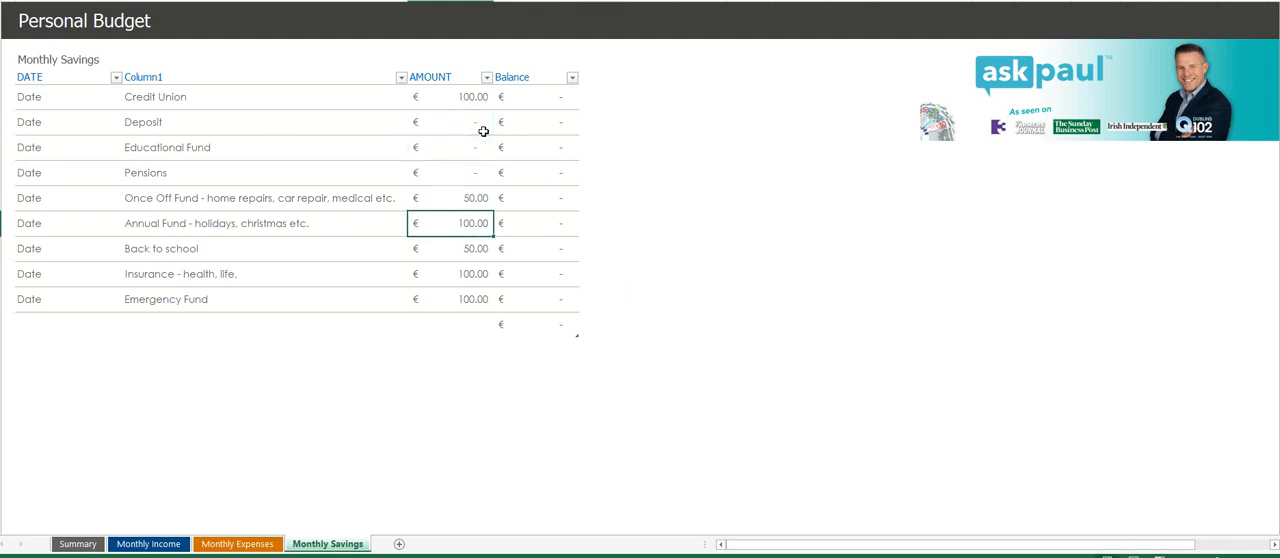
pyautogui.write('50')
pyautogui.press('Return')
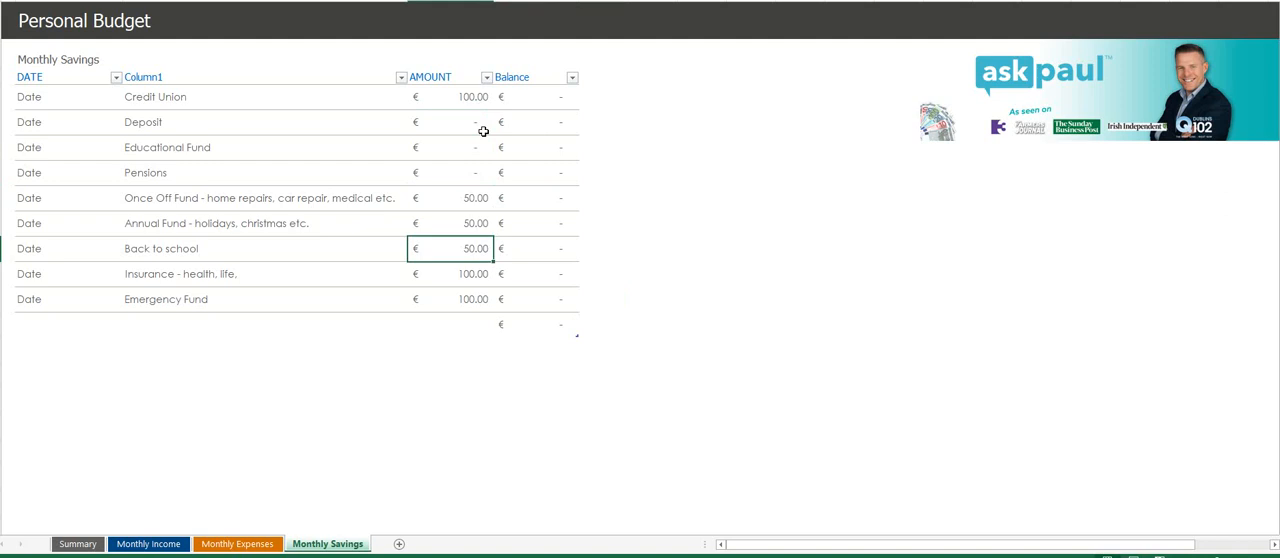
pyautogui.press('Return')
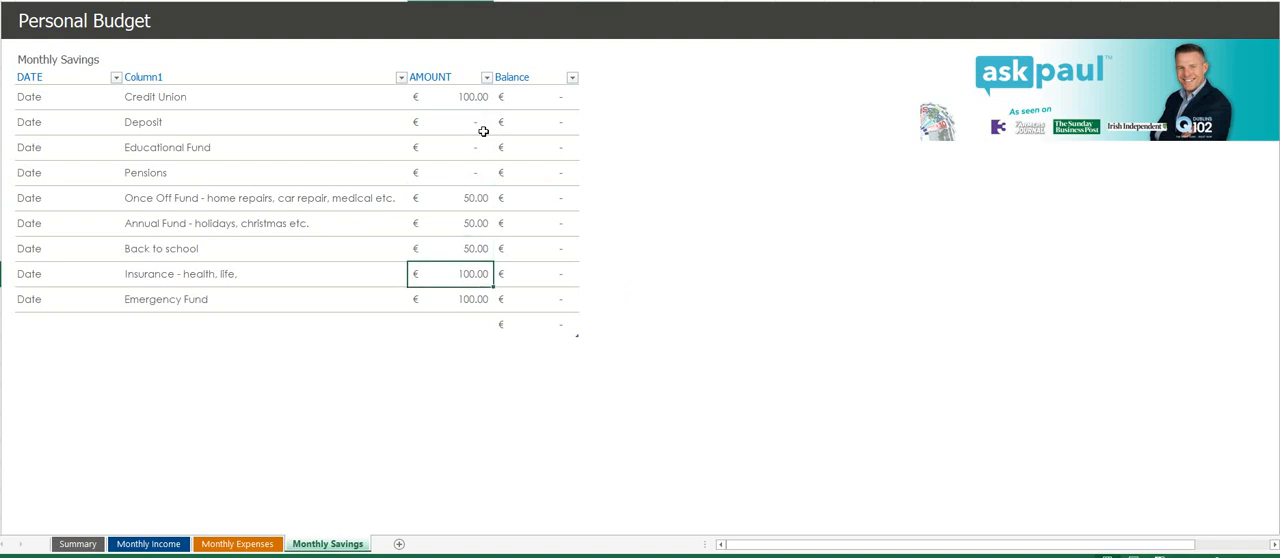
pyautogui.write('0')
pyautogui.press('Return')
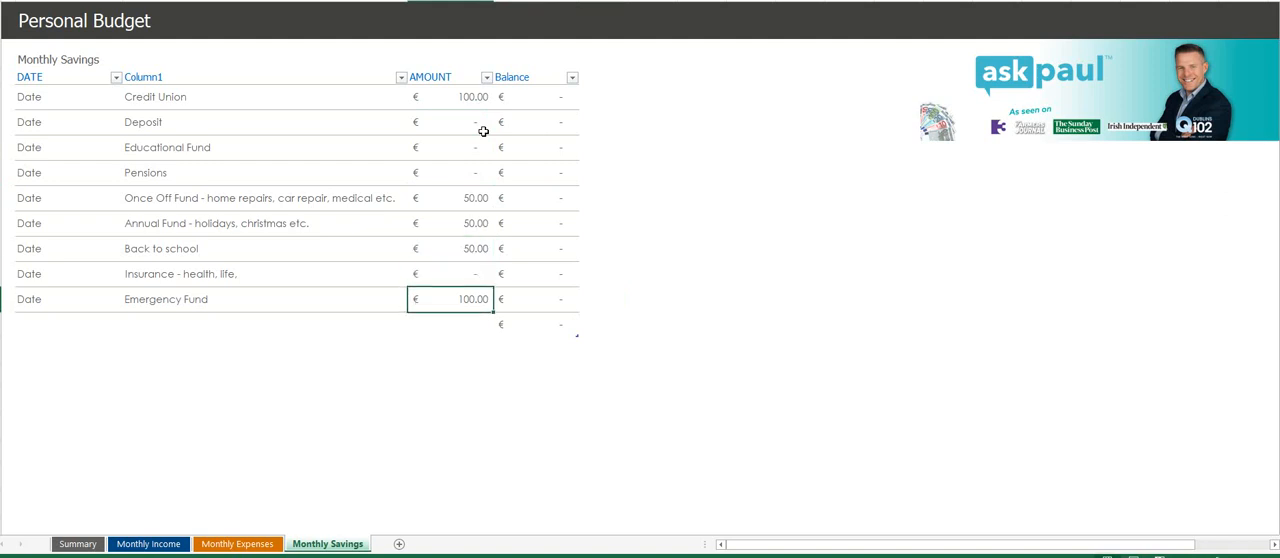
# - Set the Credit Union savings amount to 50 and check the cash balance on the Summary sheet
pyautogui.press('Up')
pyautogui.press('Up')
pyautogui.press('Up')
pyautogui.press('Up')
pyautogui.press('Up')
pyautogui.press('Up')
pyautogui.press('Up')
pyautogui.press('Up')
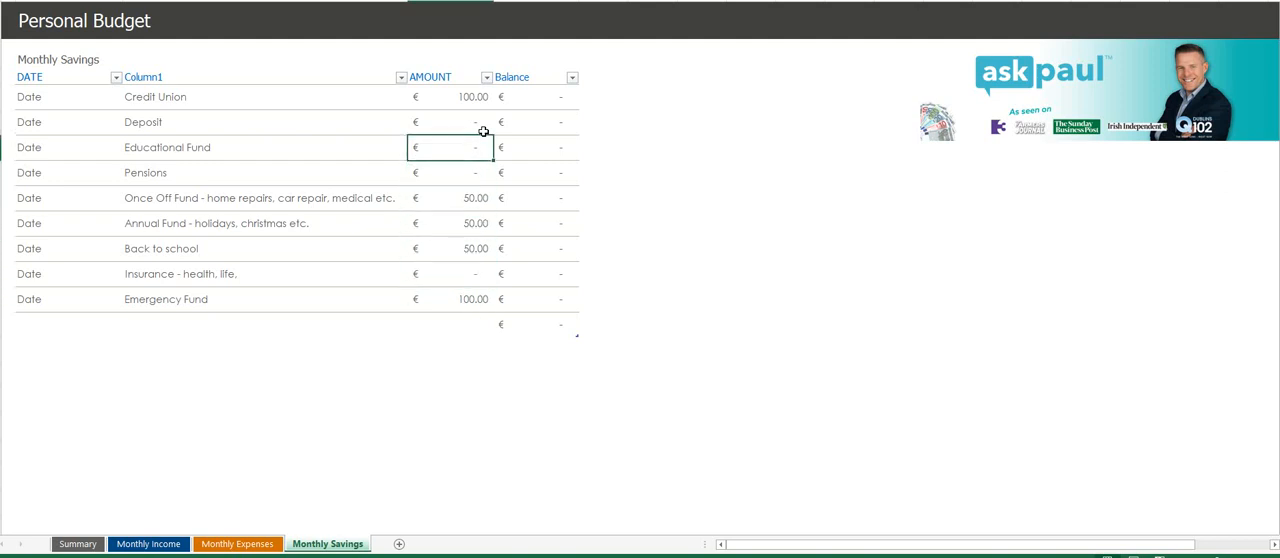
pyautogui.write('50')
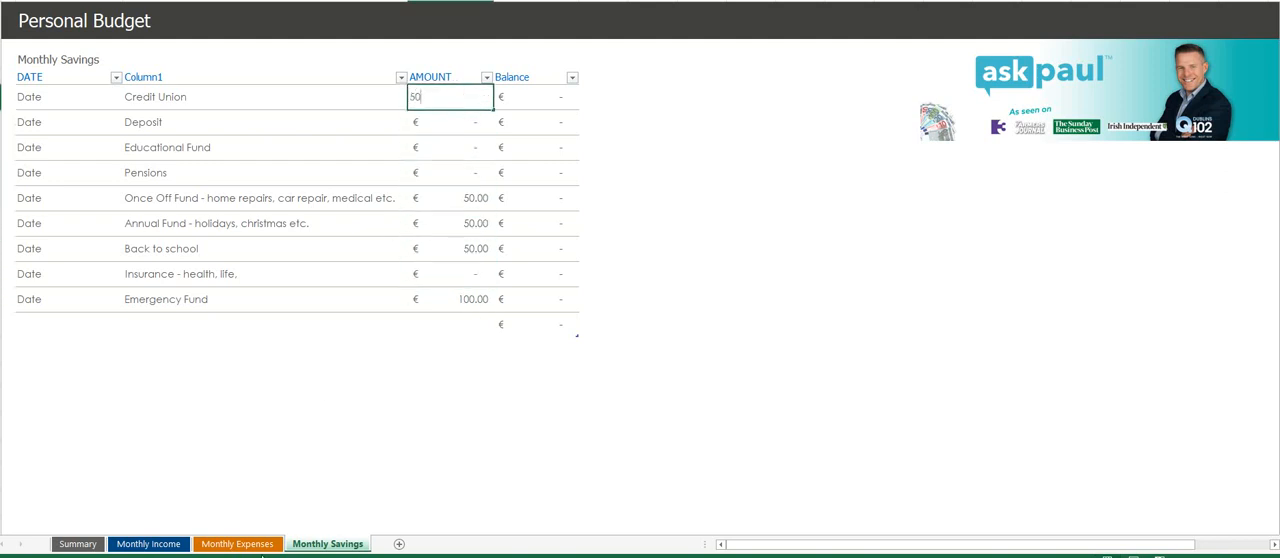
pyautogui.click(78, 544)
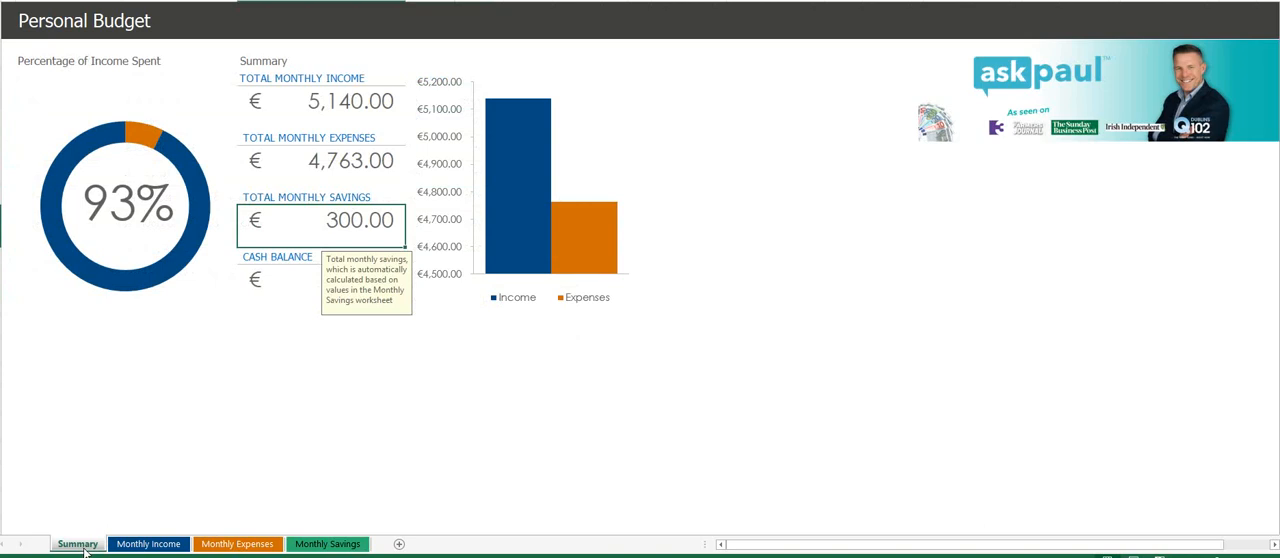
pyautogui.click(283, 397)
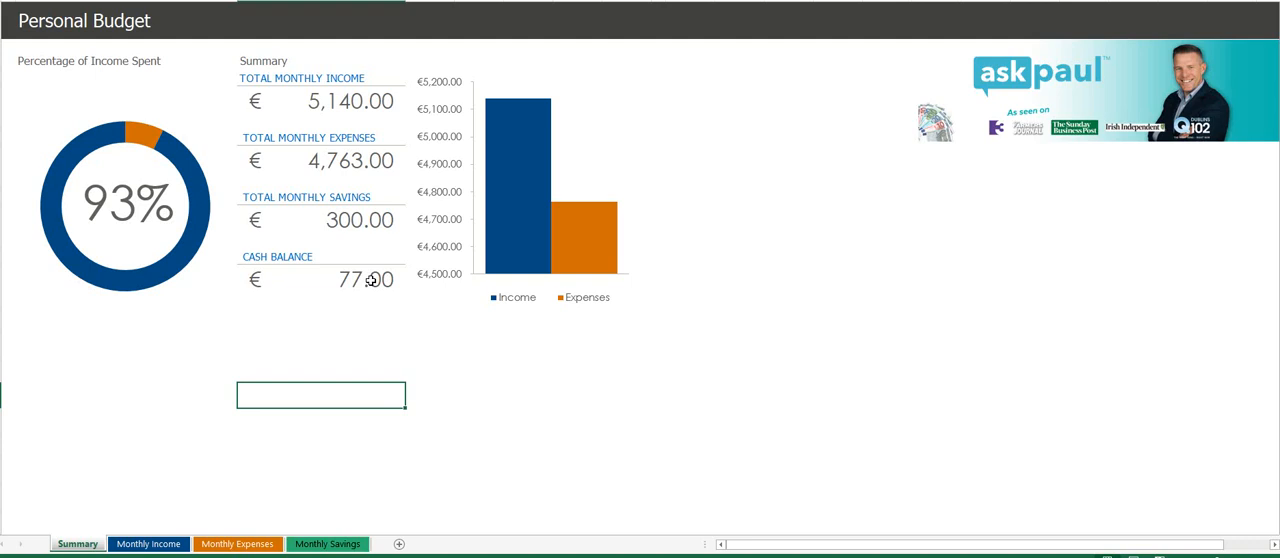
# - In the monthly expenses, set Life Assurance to 30 and Health Insurance to 40
pyautogui.click(229, 544)
pyautogui.scroll(1, 217, 449)
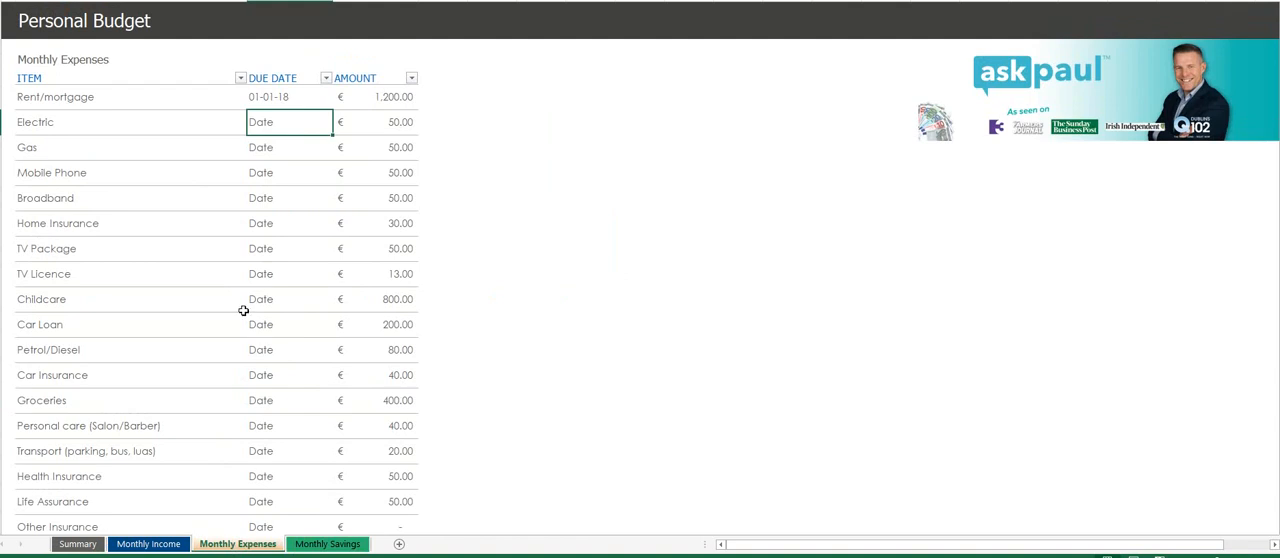
pyautogui.scroll(-1, 256, 338)
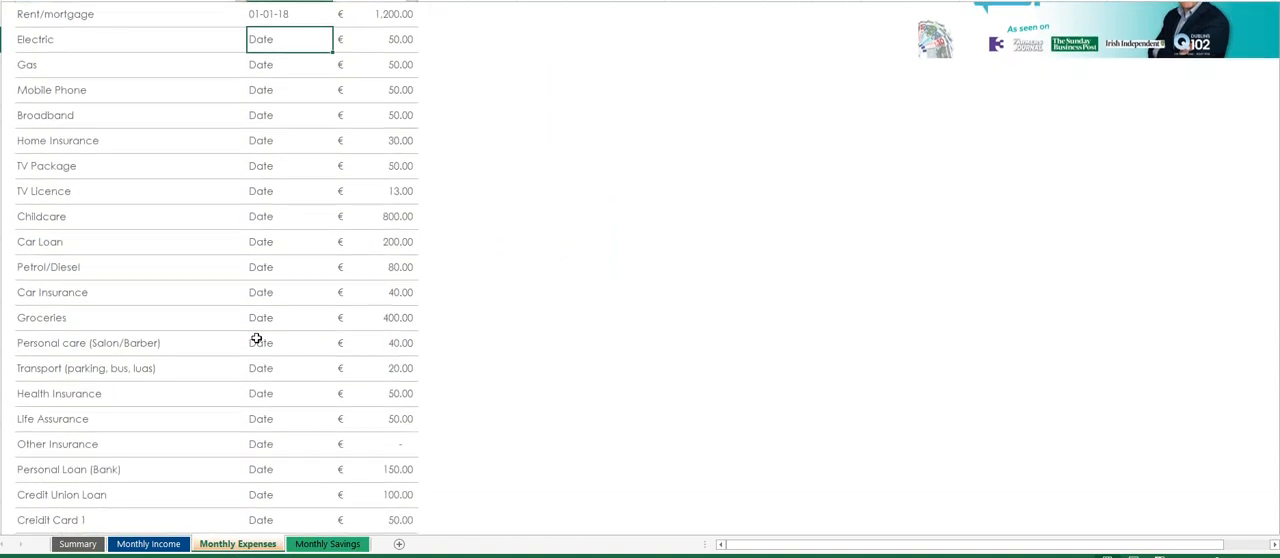
pyautogui.scroll(-1, 256, 339)
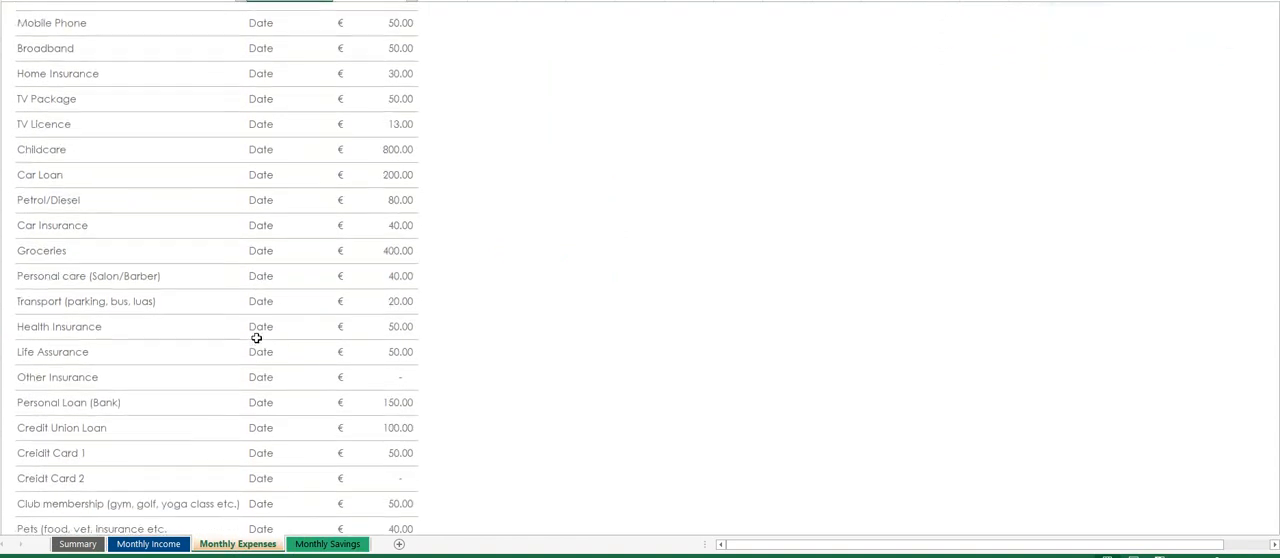
pyautogui.click(366, 337)
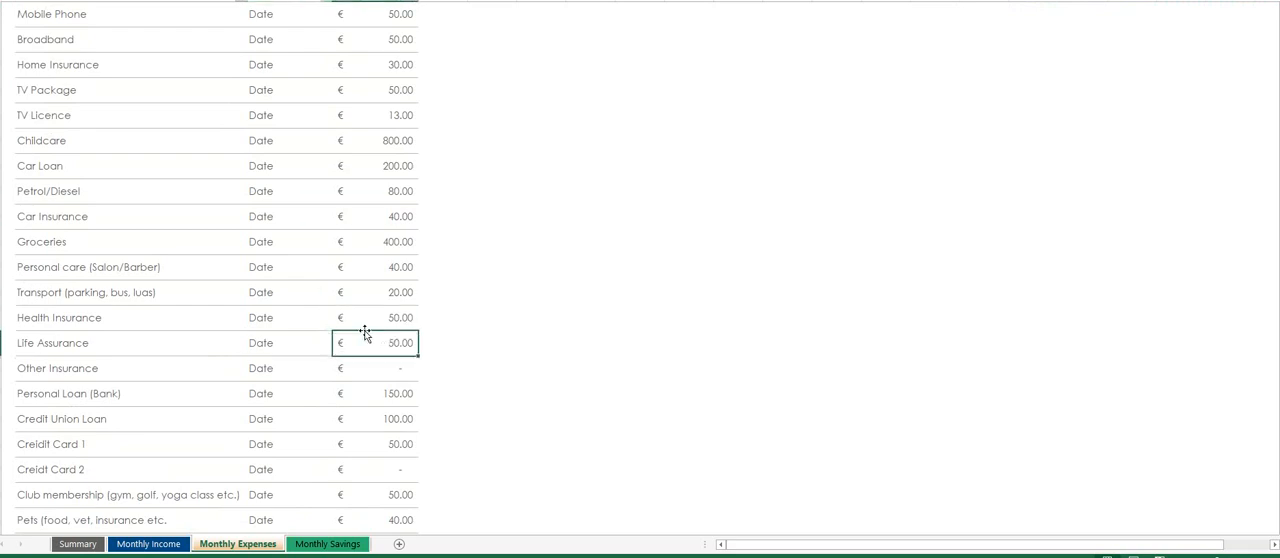
pyautogui.write('30')
pyautogui.press('Up')
pyautogui.write('40')
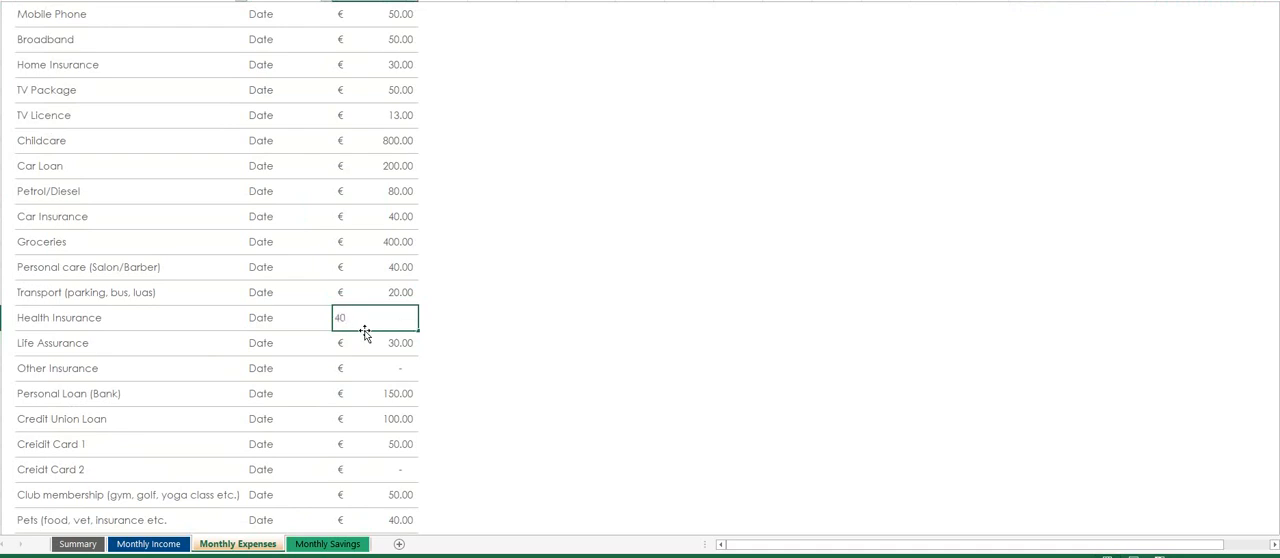
pyautogui.press('Return')
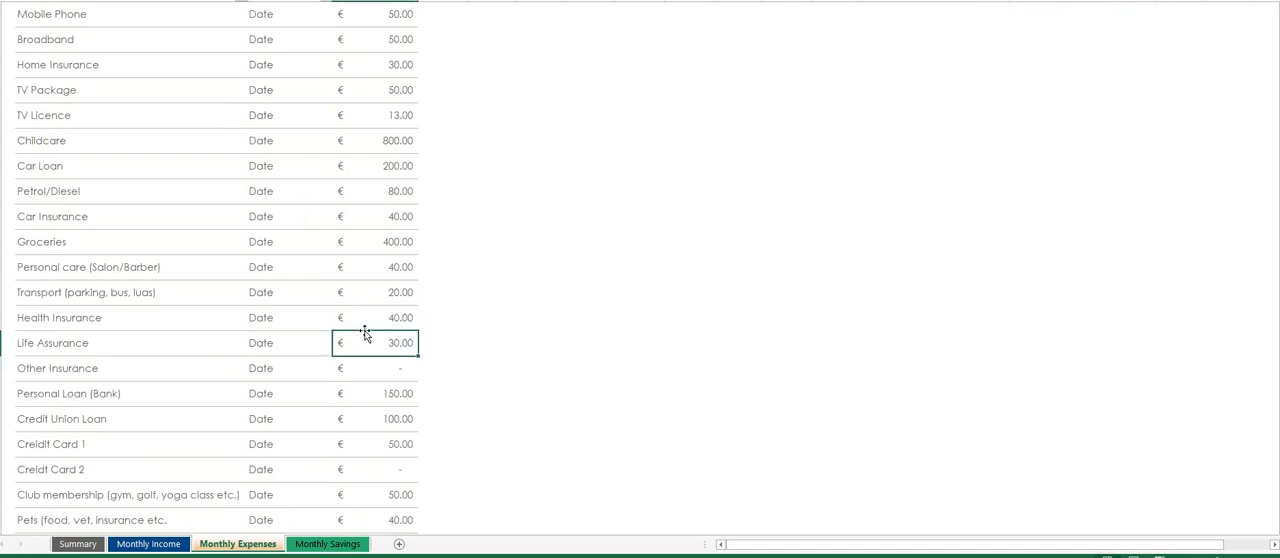
# - Set the monthly Gifts expense to 150
pyautogui.press('Down')
pyautogui.press('Down')
pyautogui.press('Down')
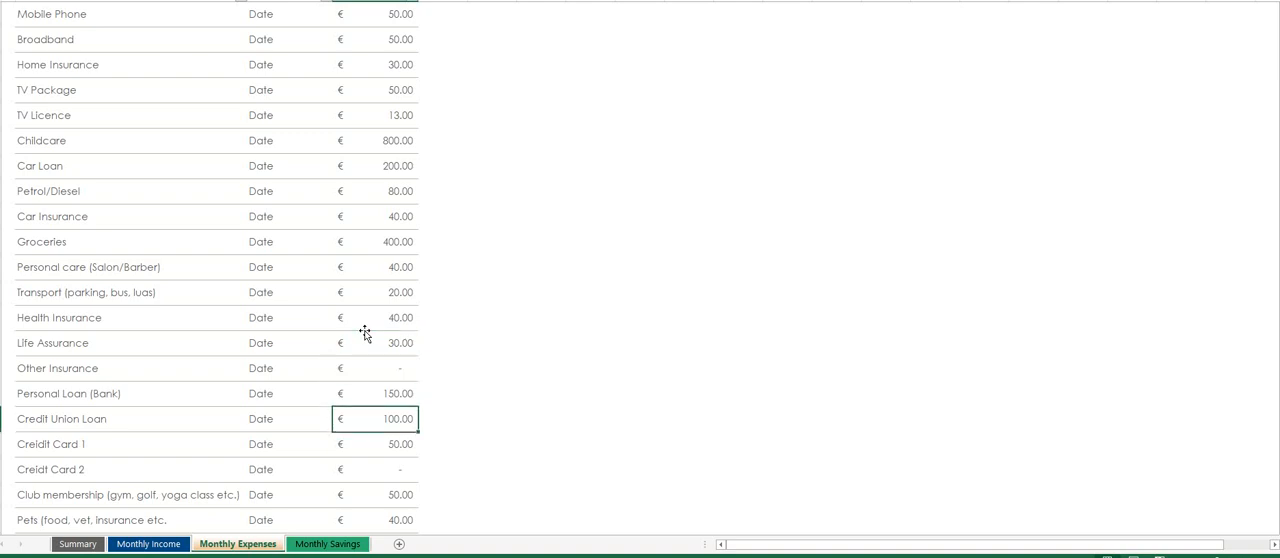
pyautogui.press('Down')
pyautogui.press('Down')
pyautogui.press('Down')
pyautogui.press('Down')
pyautogui.press('Down')
pyautogui.press('Down')
pyautogui.press('Down')
pyautogui.press('Down')
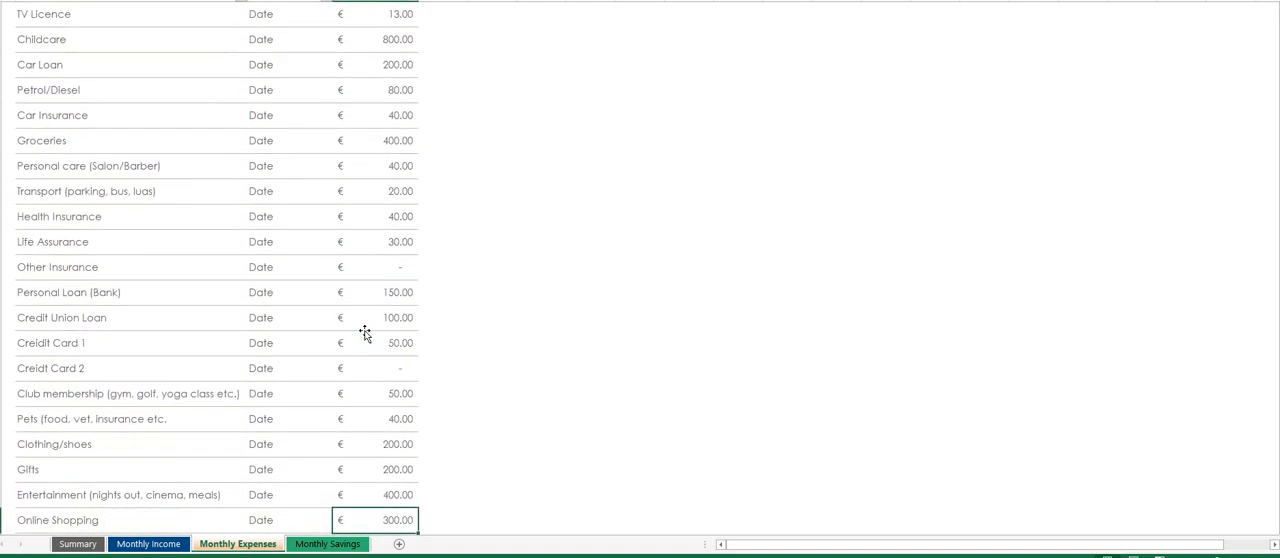
pyautogui.press('Up')
pyautogui.press('Up')
pyautogui.press('Down')
pyautogui.press('Down')
pyautogui.press('Down')
pyautogui.press('Up')
pyautogui.press('Up')
pyautogui.press('Up')
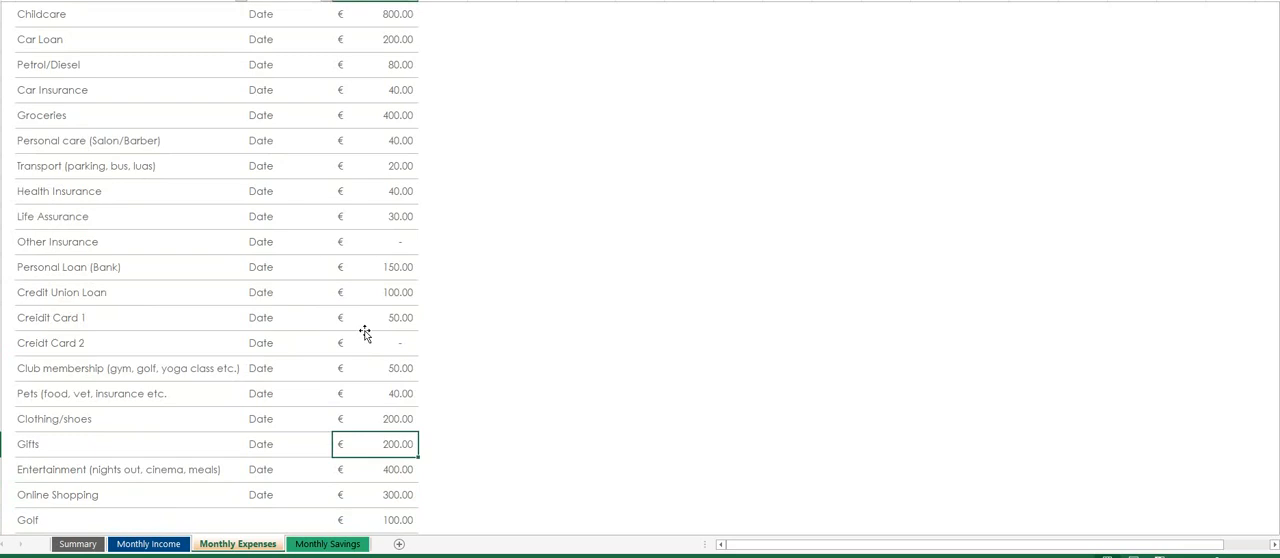
pyautogui.write('150')
pyautogui.press('Return')
# - Set the monthly Entertainment expense to 300 and review the updated figures on the Summary sheet
pyautogui.press('Down')
pyautogui.press('Down')
pyautogui.press('Down')
pyautogui.press('Down')
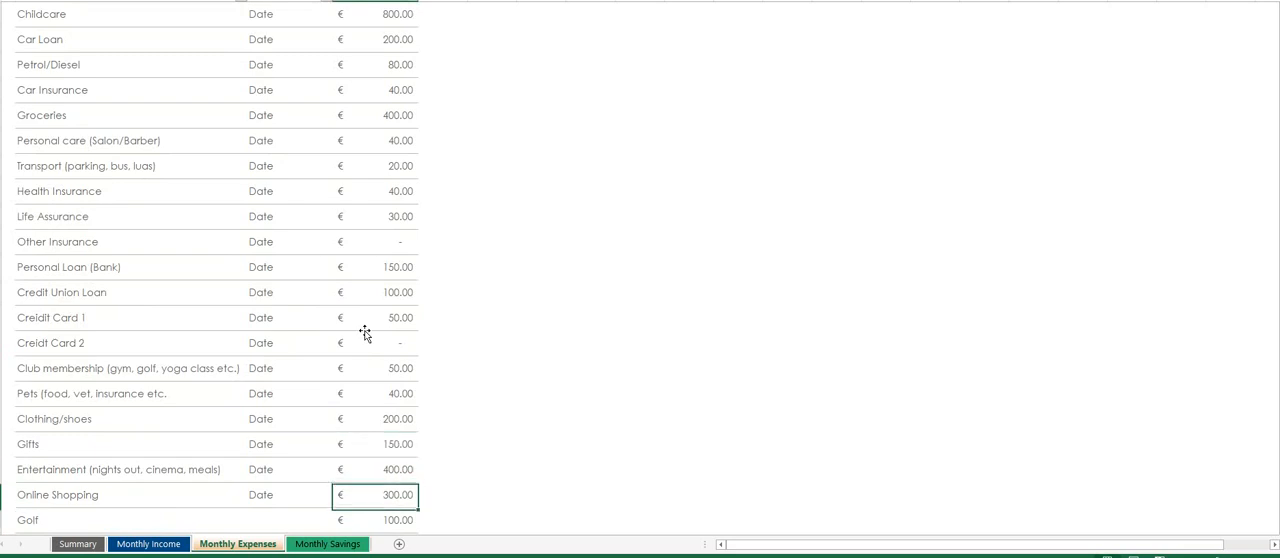
pyautogui.press('Up')
pyautogui.press('Up')
pyautogui.press('Up')
pyautogui.press('Up')
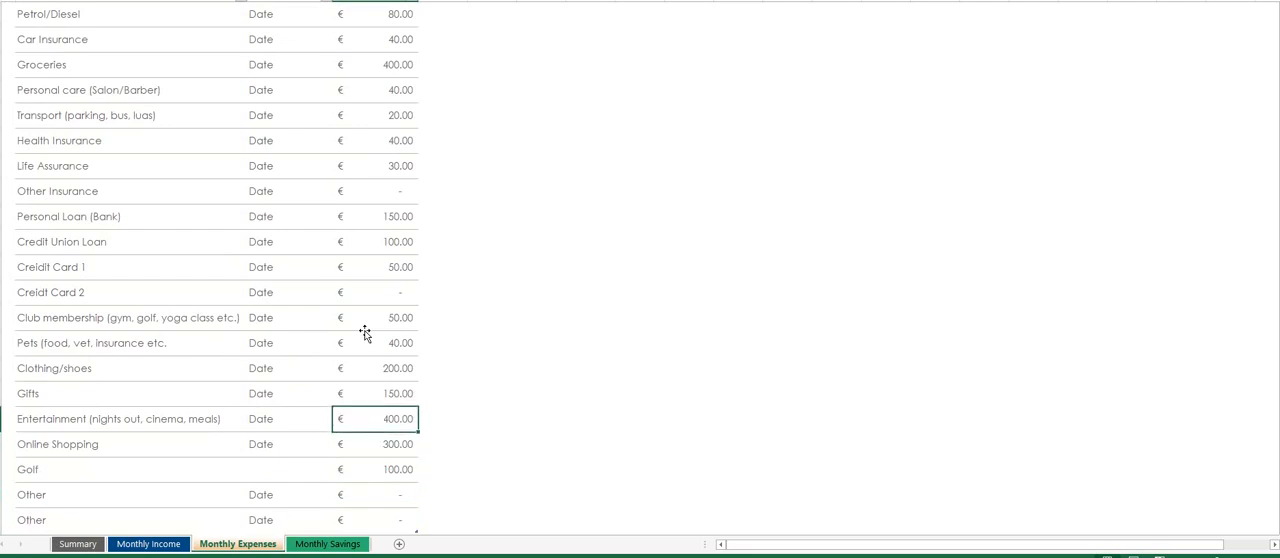
pyautogui.write('00')
pyautogui.press('Return')
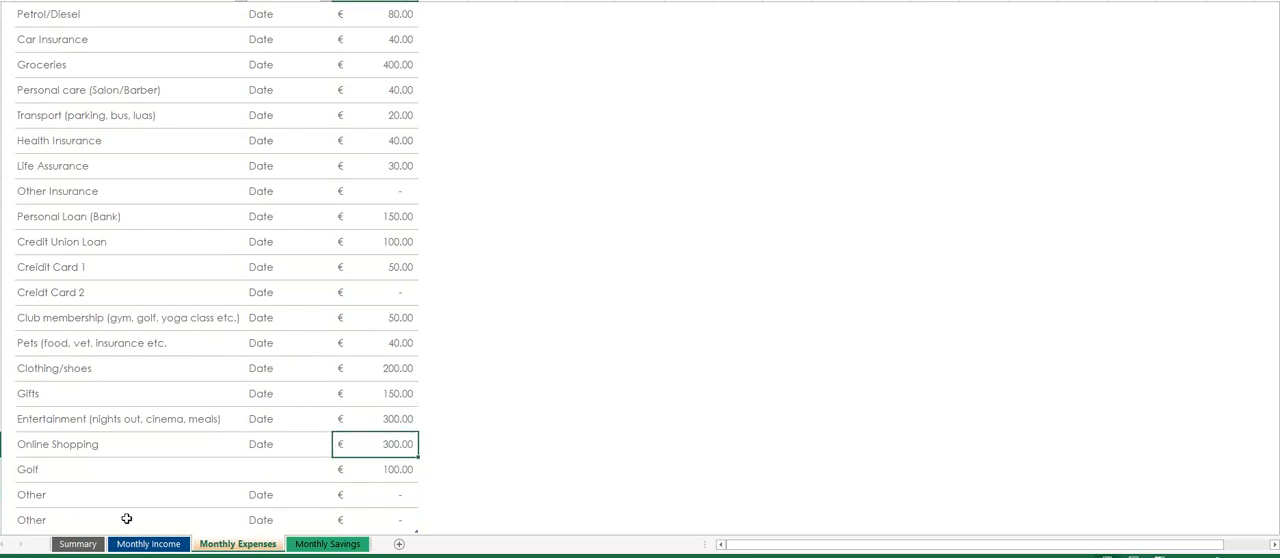
pyautogui.click(97, 537)
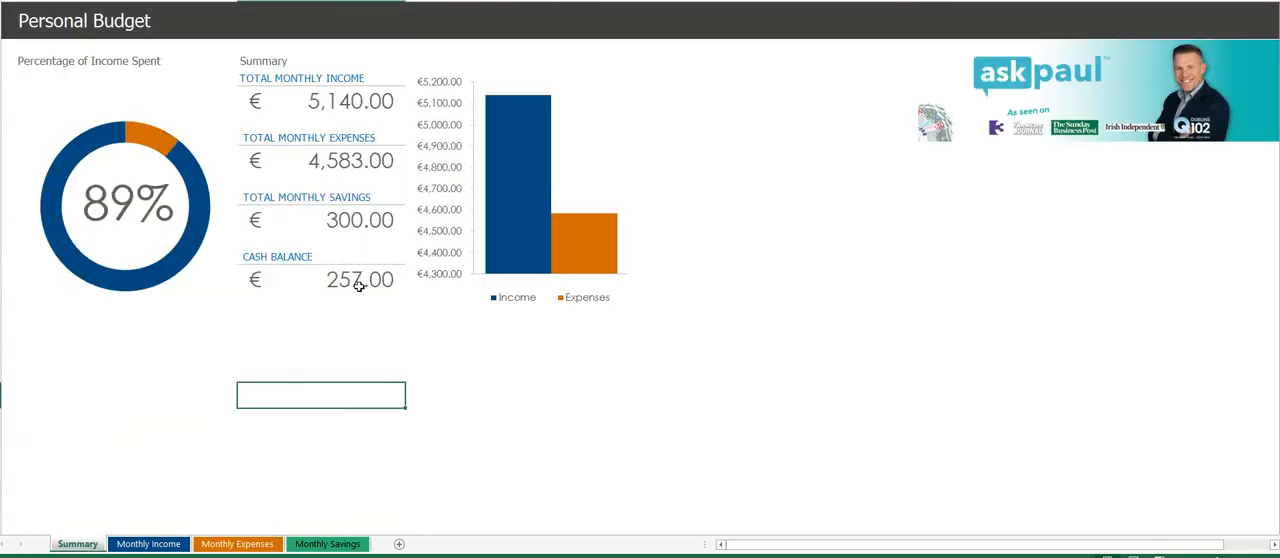